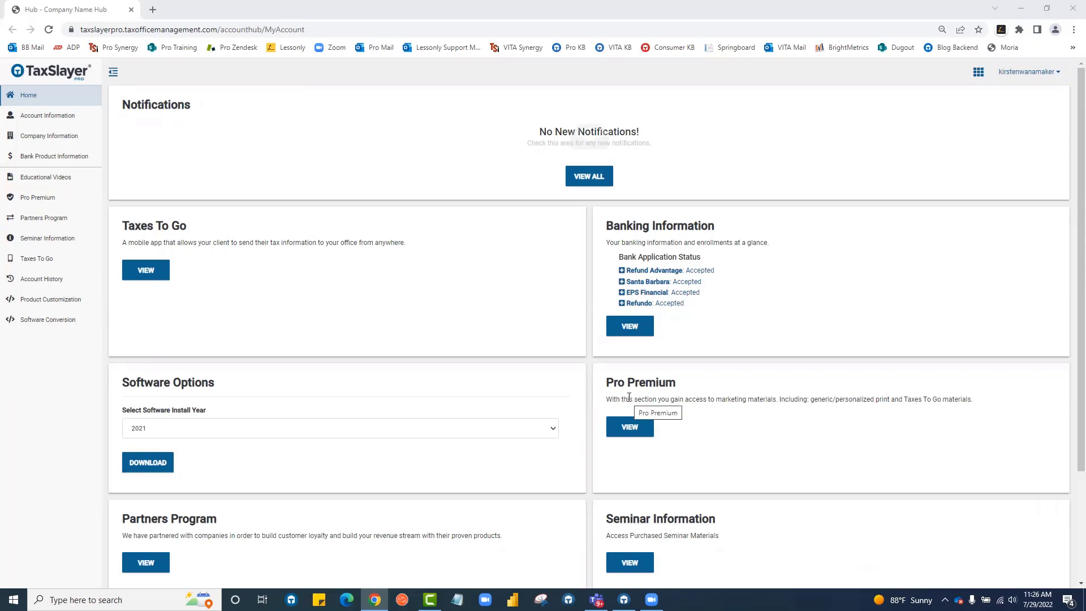
# View the Pro Premium page, scrolling through its activation code, print marketing and Taxes To Go materials.
pyautogui.click(635, 432)
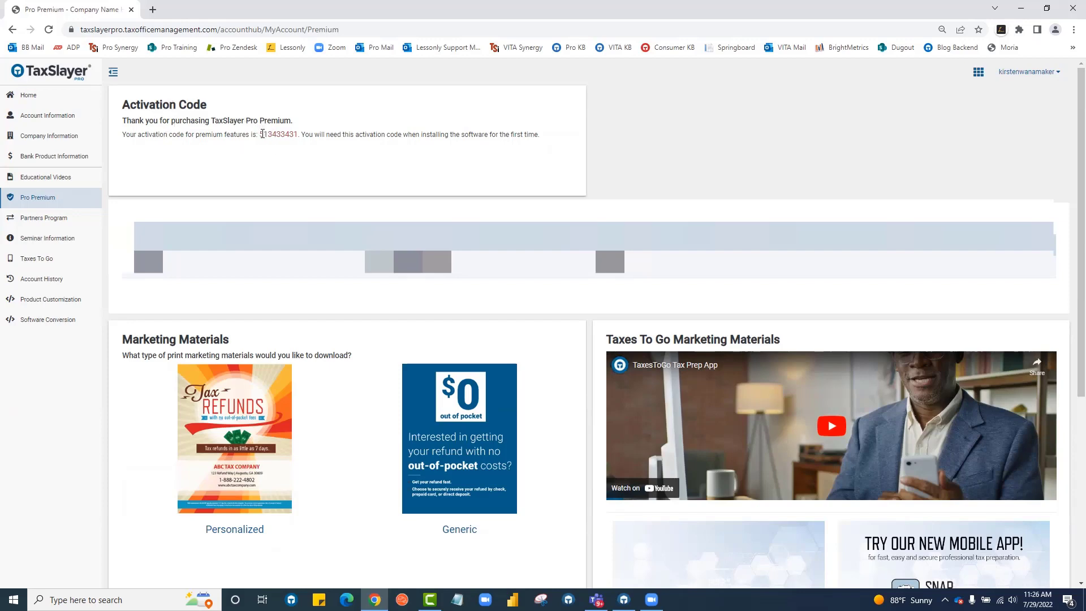
pyautogui.scroll(-4, 351, 161)
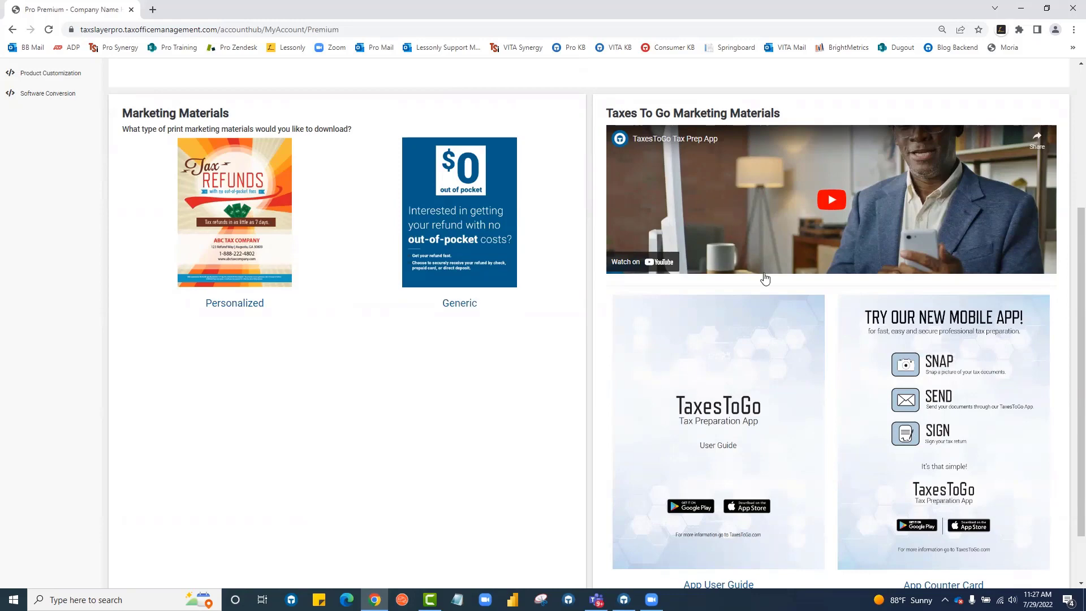
pyautogui.scroll(-1, 768, 280)
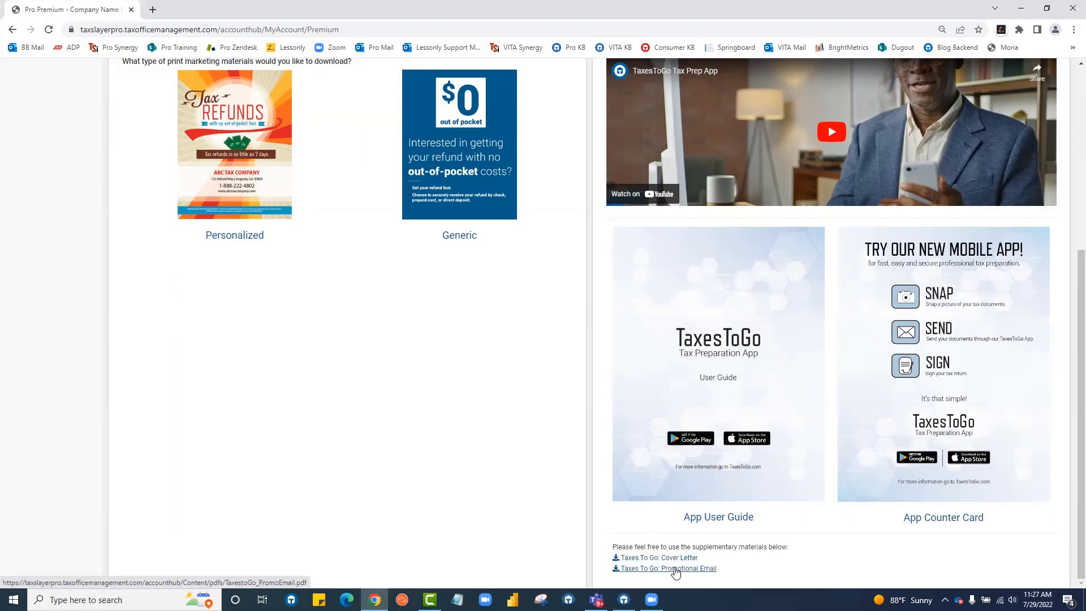
pyautogui.scroll(5, 430, 373)
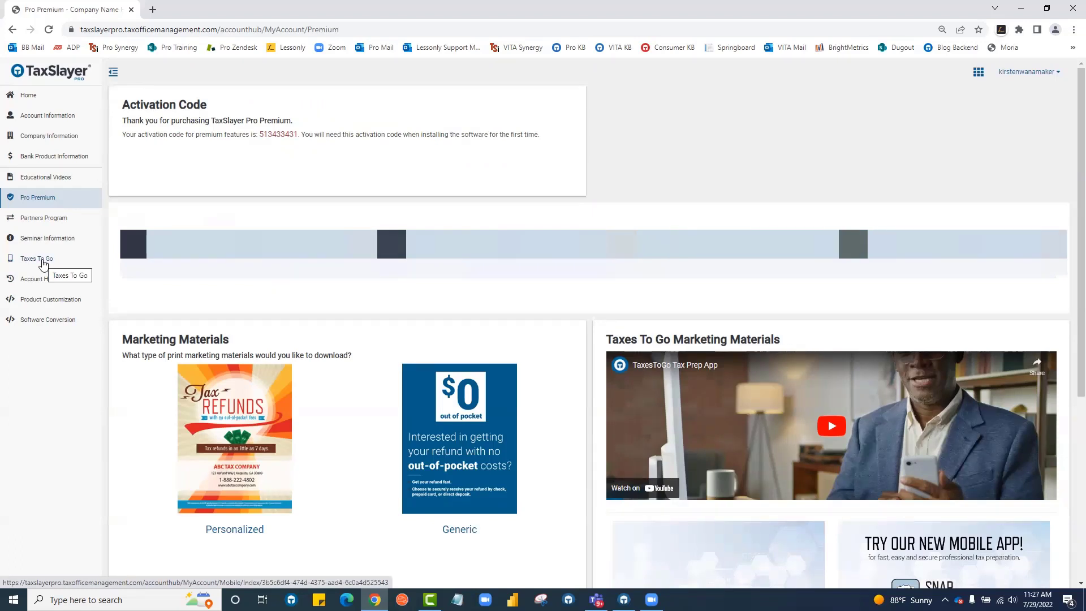
# Open the Taxes To Go company profile, then its Referral Link download page in a new tab.
pyautogui.click(43, 263)
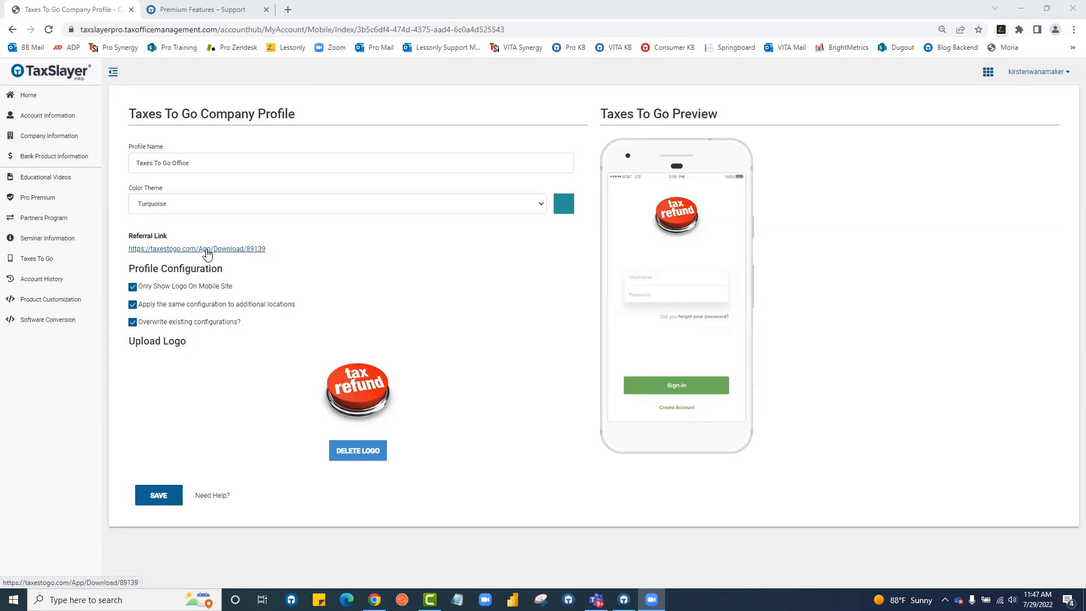
pyautogui.click(207, 252)
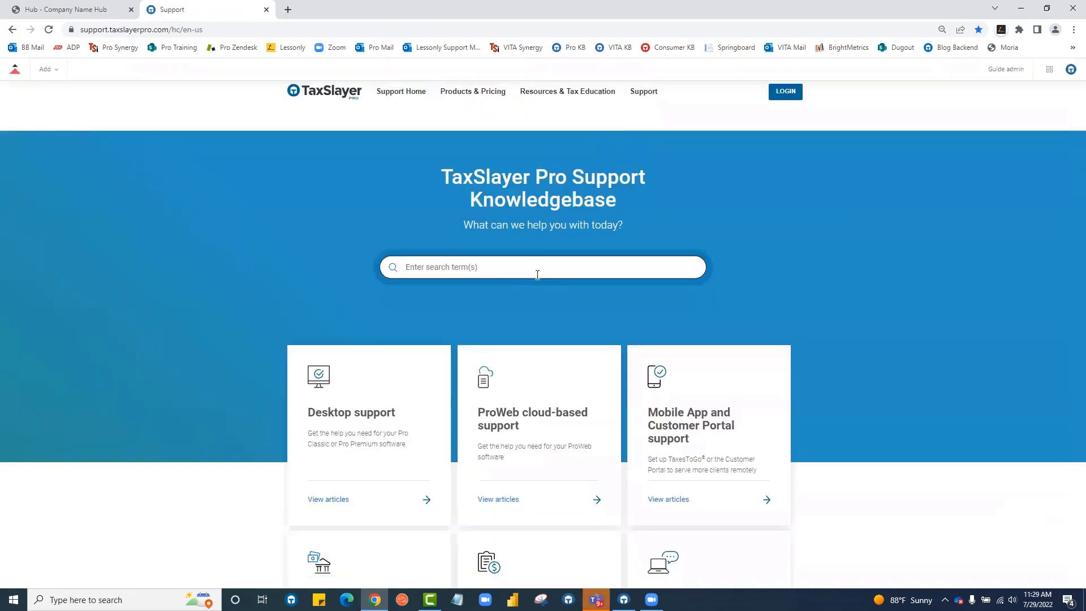
# Open the Desktop support articles and search 'pre' to find the Premium Features category.
pyautogui.scroll(-2, 537, 275)
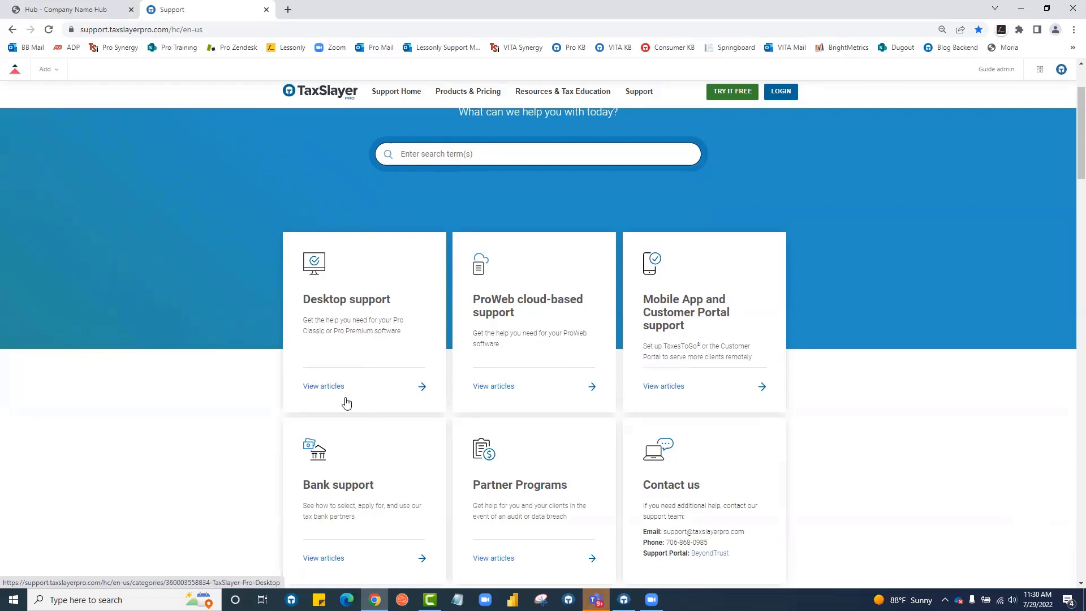
pyautogui.click(352, 324)
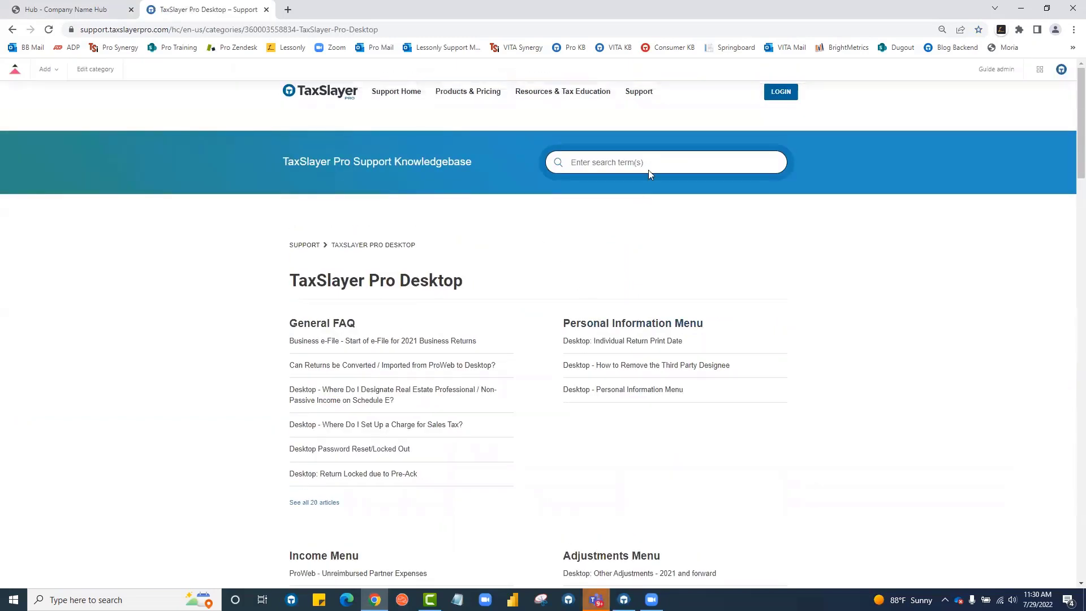
pyautogui.write('pre')
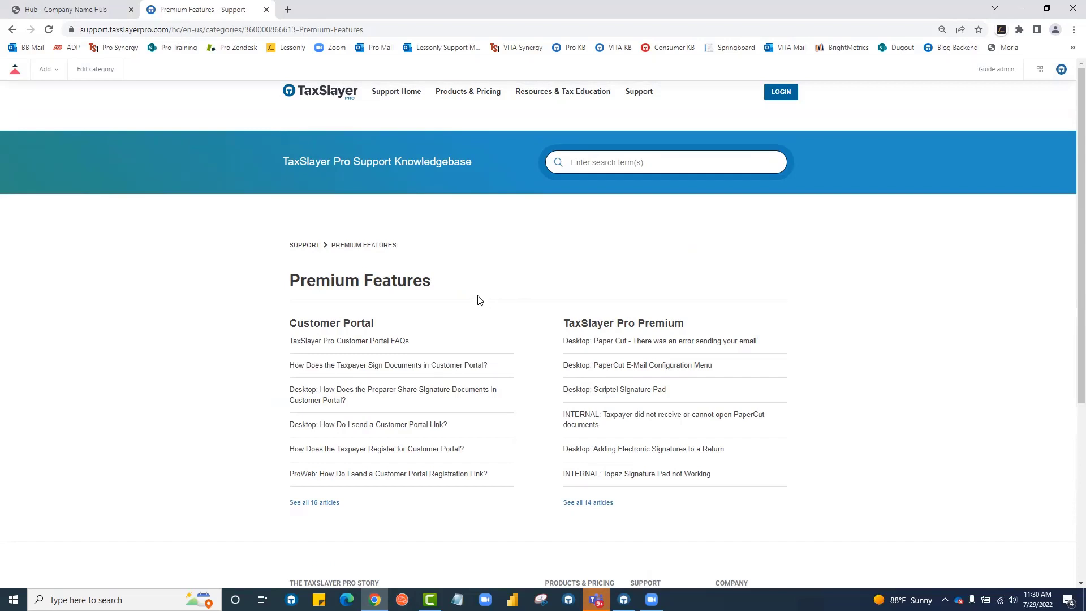
pyautogui.scroll(-2, 481, 304)
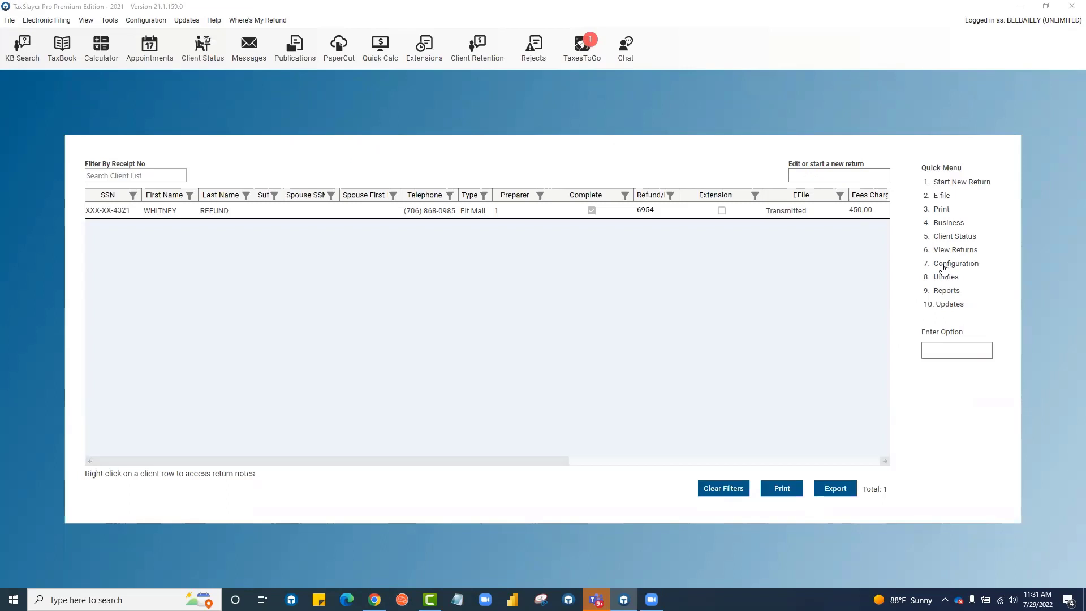
# Check Electronic Filing / Bank Setup, then go through Configure Premium Options to the E-Mail Configuration Menu.
pyautogui.click(954, 264)
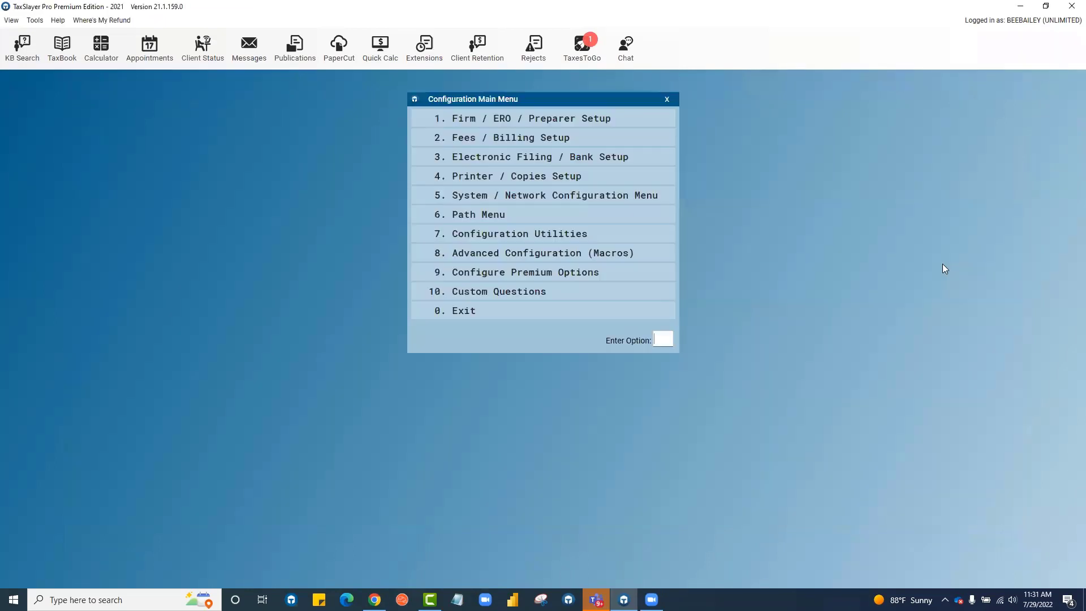
pyautogui.click(449, 158)
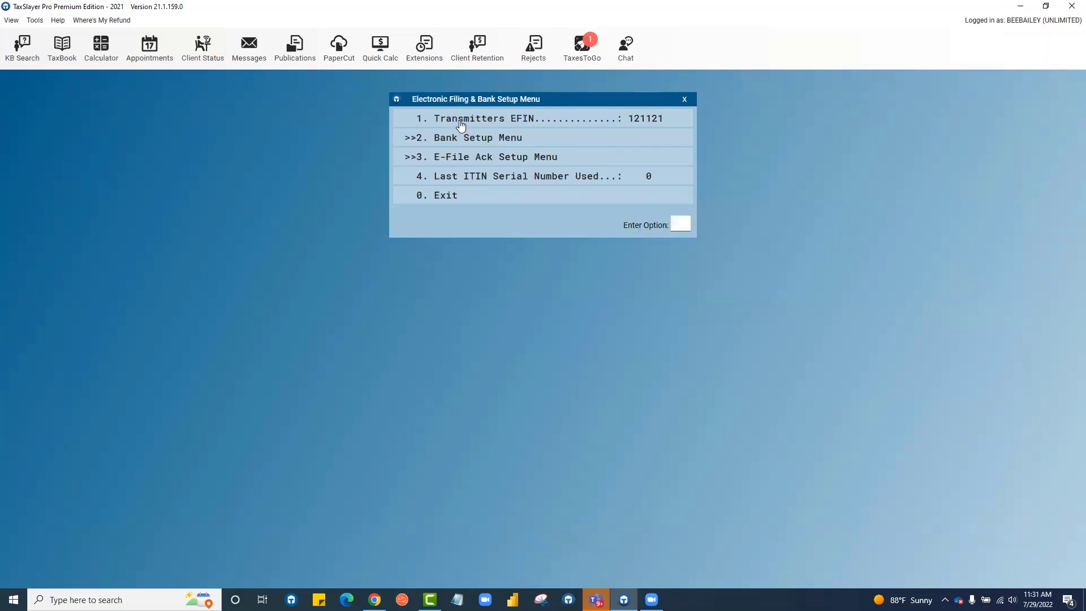
pyautogui.click(478, 196)
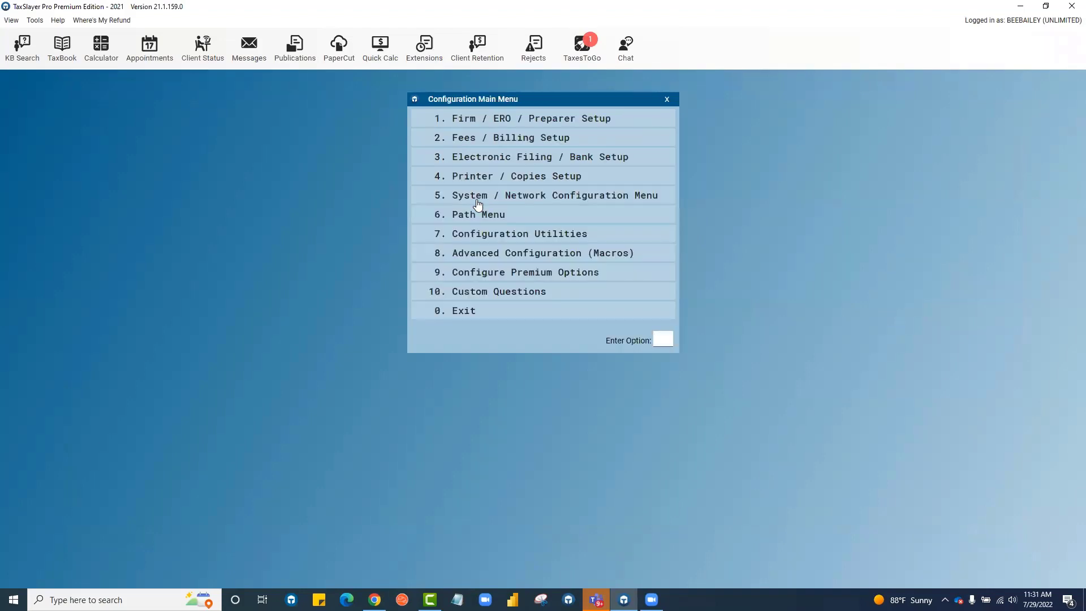
pyautogui.click(472, 275)
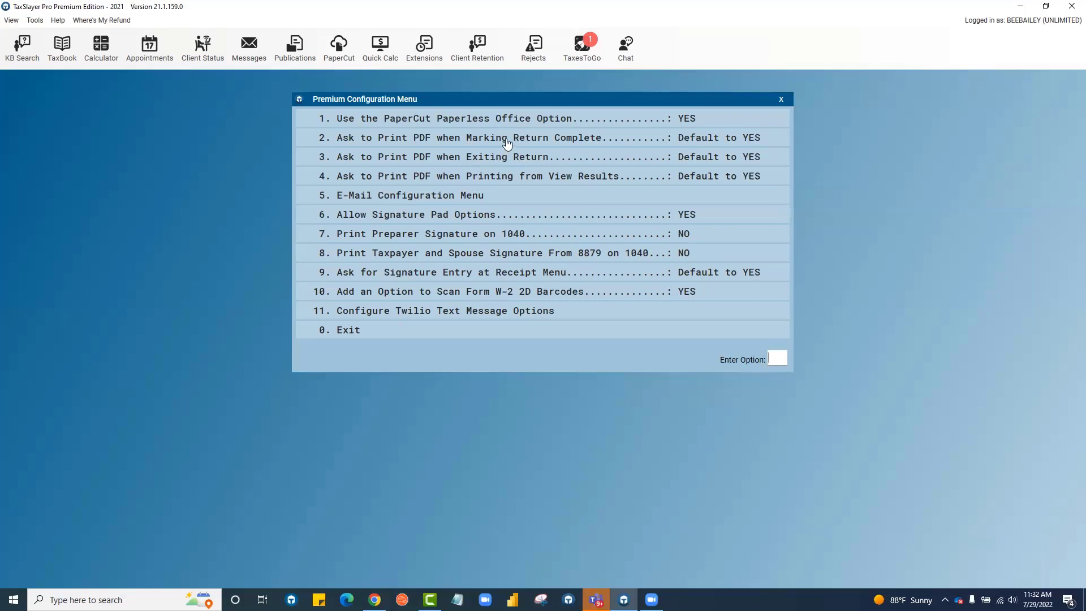
pyautogui.click(496, 196)
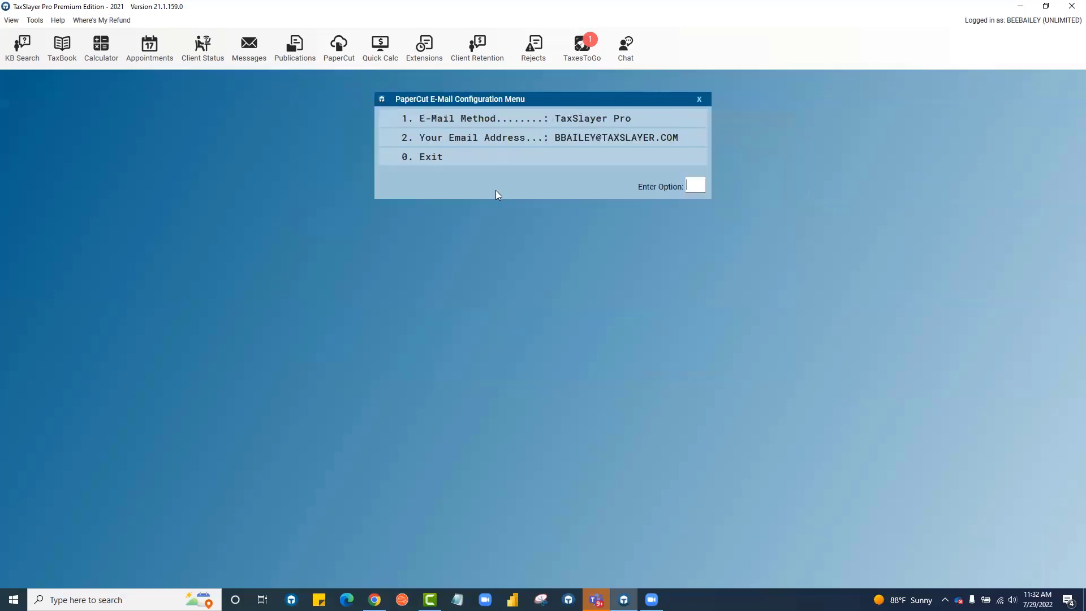
# Switch the e-mail method to SMTP with Comcast, default port 465, and no username or password.
pyautogui.click(494, 120)
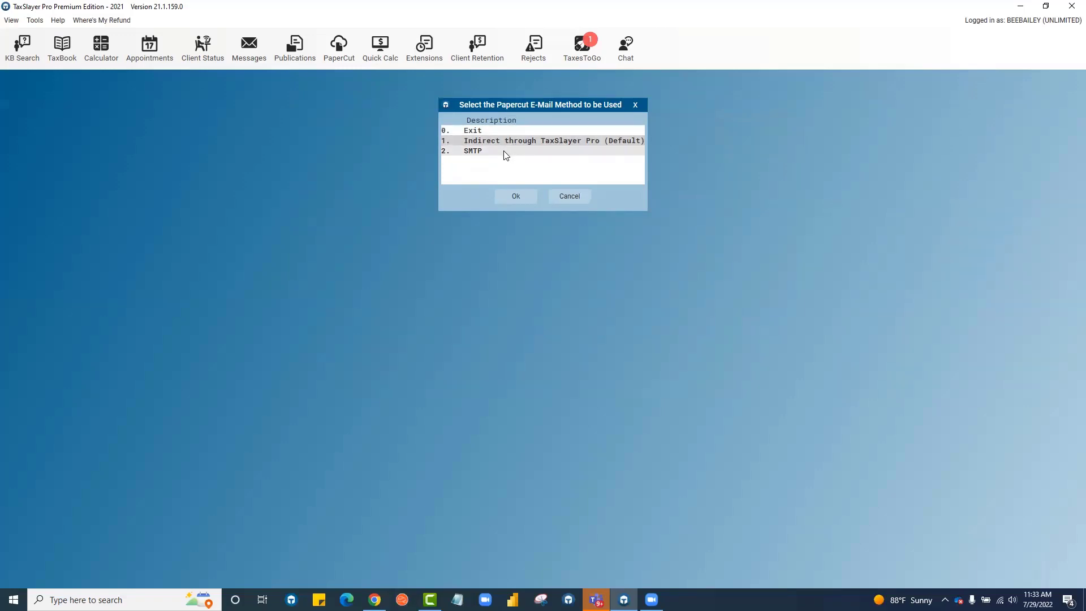
pyautogui.click(503, 151)
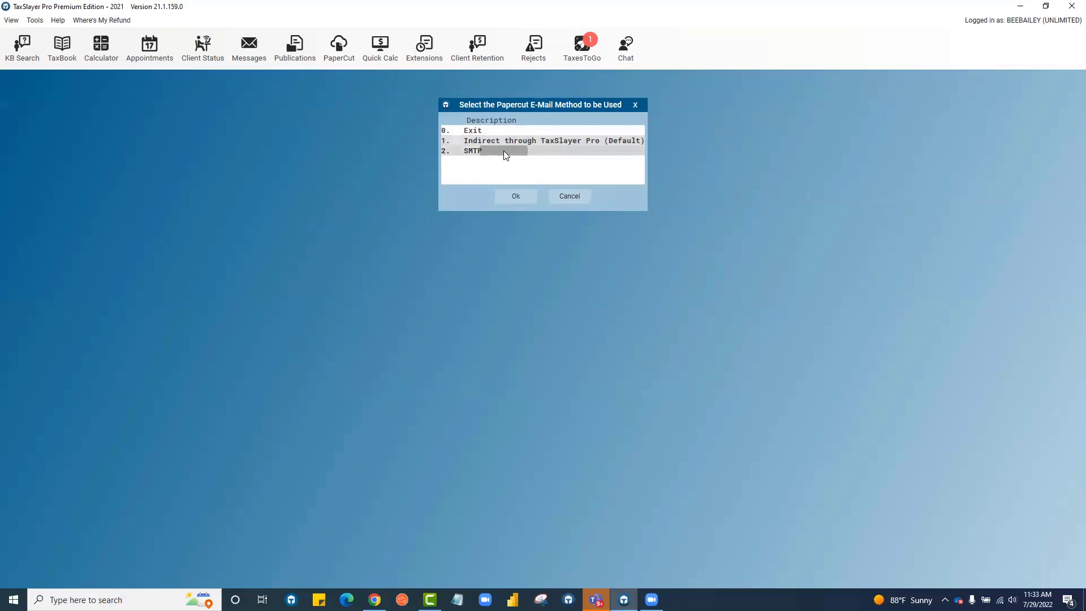
pyautogui.click(516, 198)
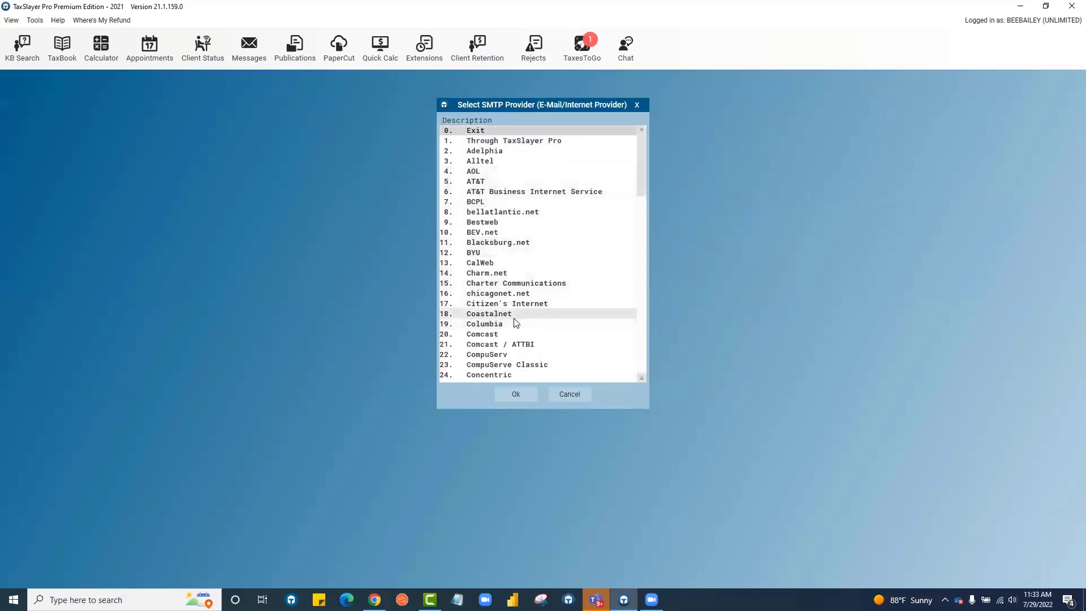
pyautogui.click(509, 335)
pyautogui.click(515, 394)
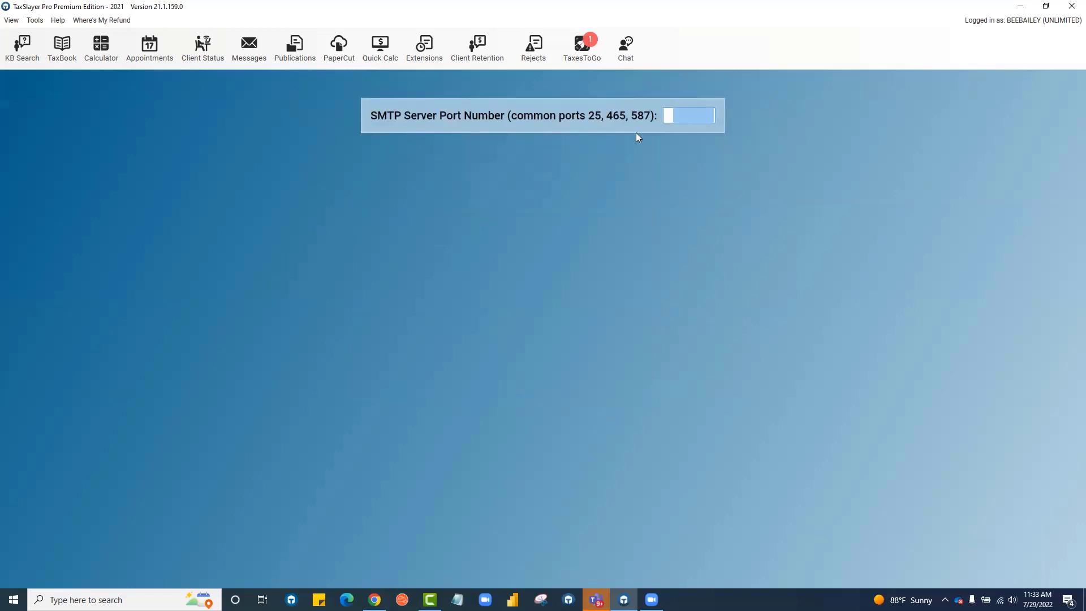
pyautogui.press('Return')
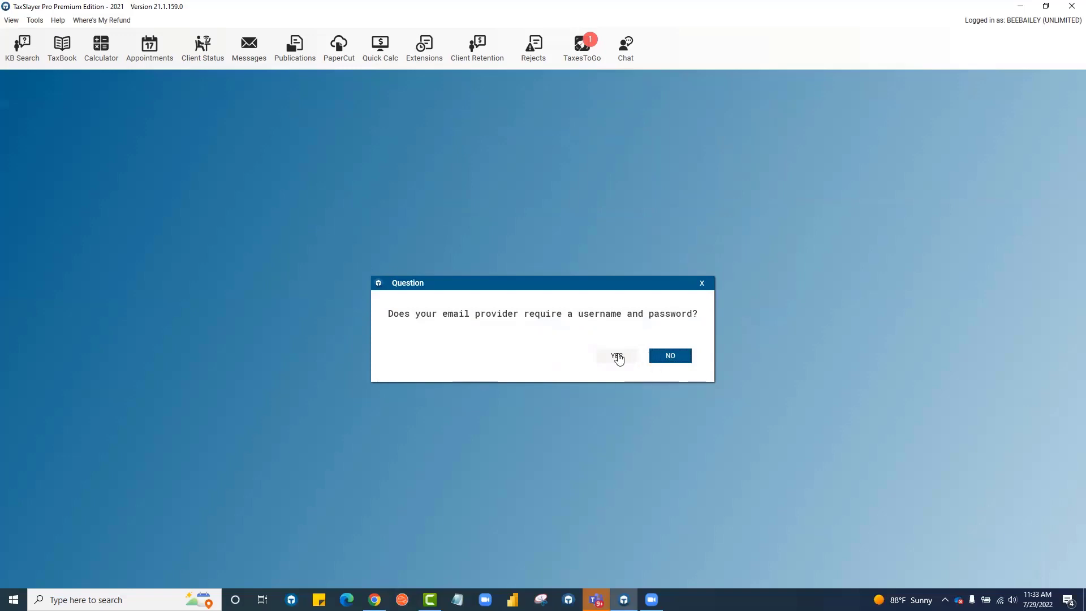
pyautogui.click(662, 364)
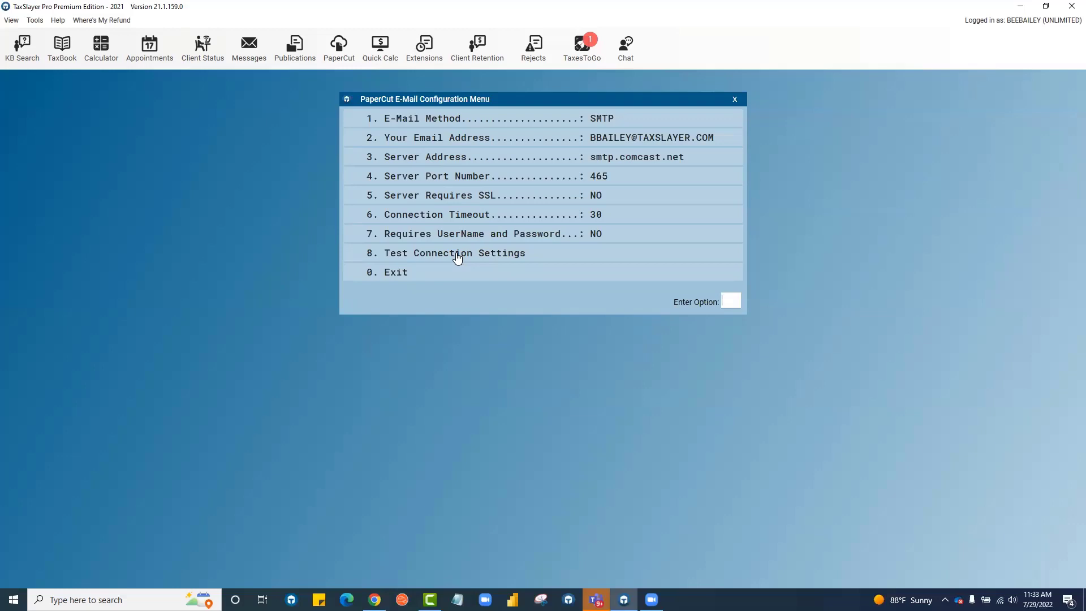
# Exit the PaperCut E-Mail Configuration Menu back to Premium Configuration.
pyautogui.click(454, 274)
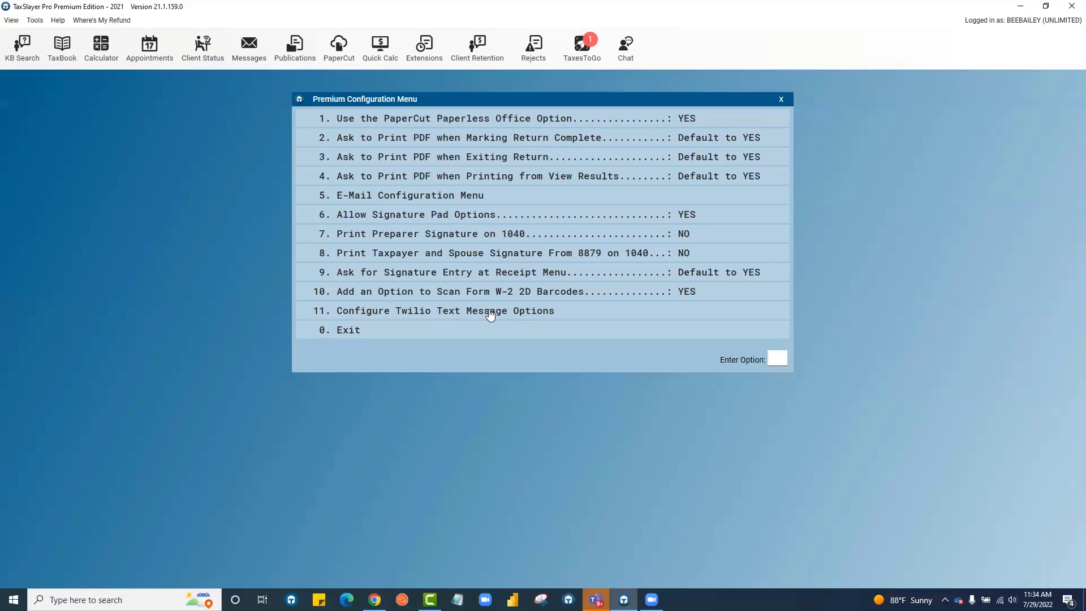
# Exit the Premium Configuration Menu to return to the client list.
pyautogui.click(521, 331)
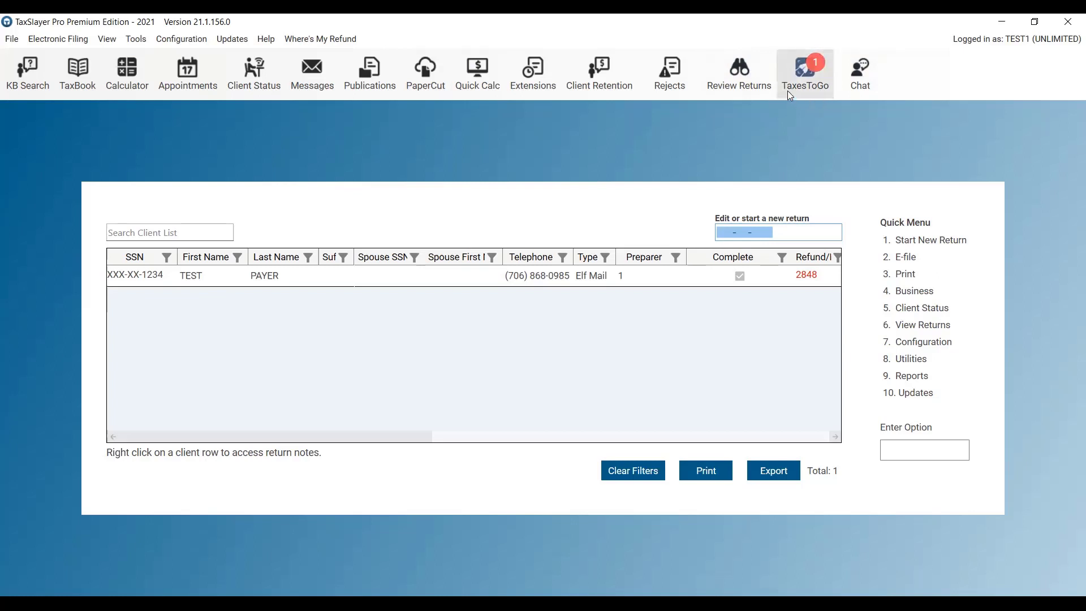
# Open the TaxesToGo queue of returns submitted from the mobile app.
pyautogui.click(803, 66)
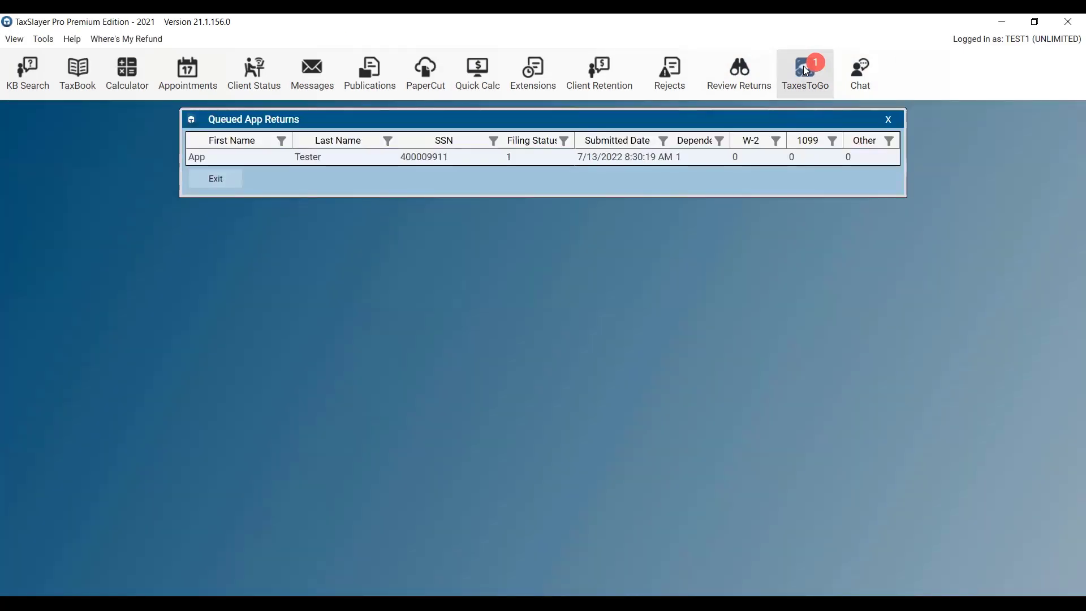
# Import the queued App Tester return from the Queued App Returns list.
pyautogui.click(342, 158)
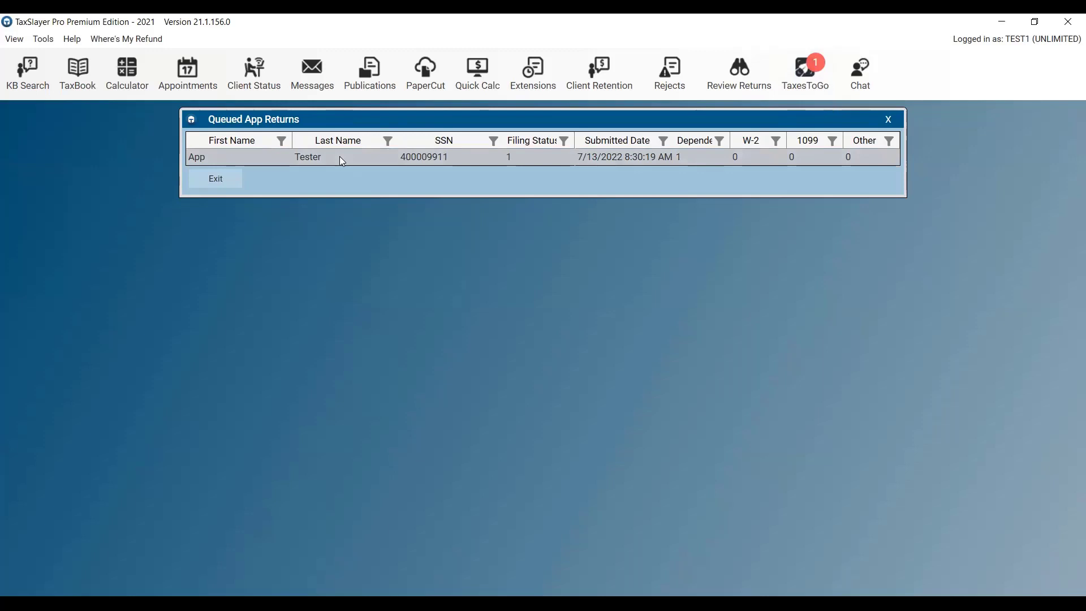
pyautogui.doubleClick(343, 161)
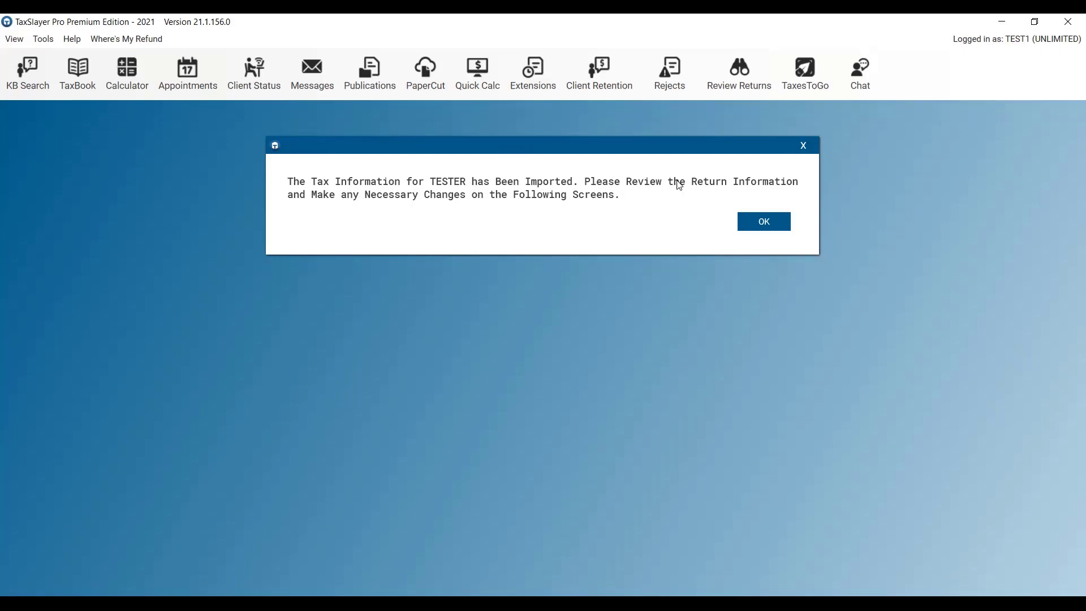
# Acknowledge the import message, accept the taxpayer's personal information, and exit Name & Address.
pyautogui.click(765, 224)
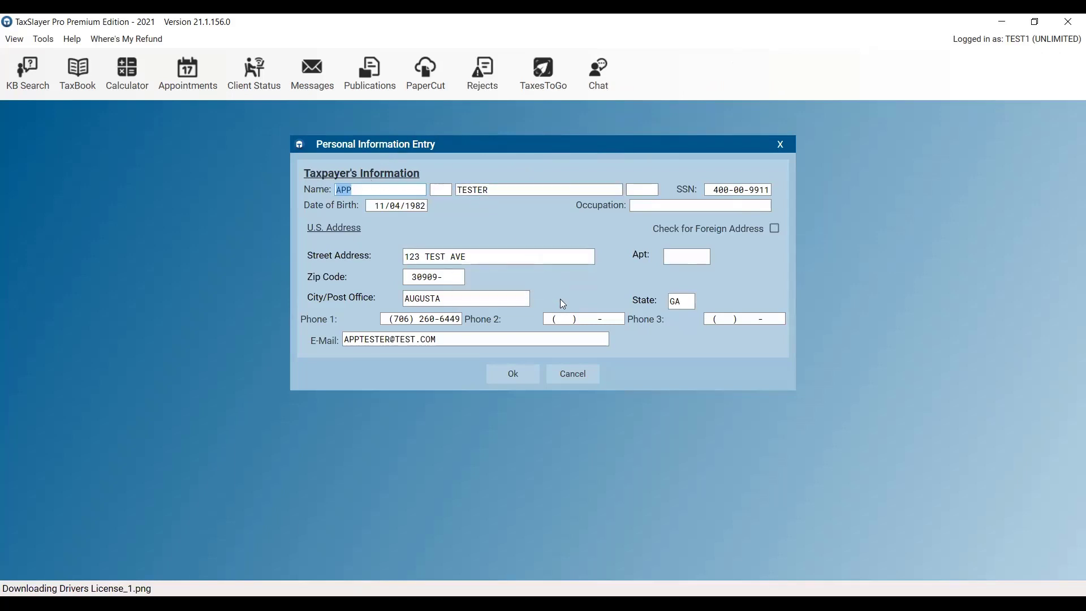
pyautogui.click(515, 376)
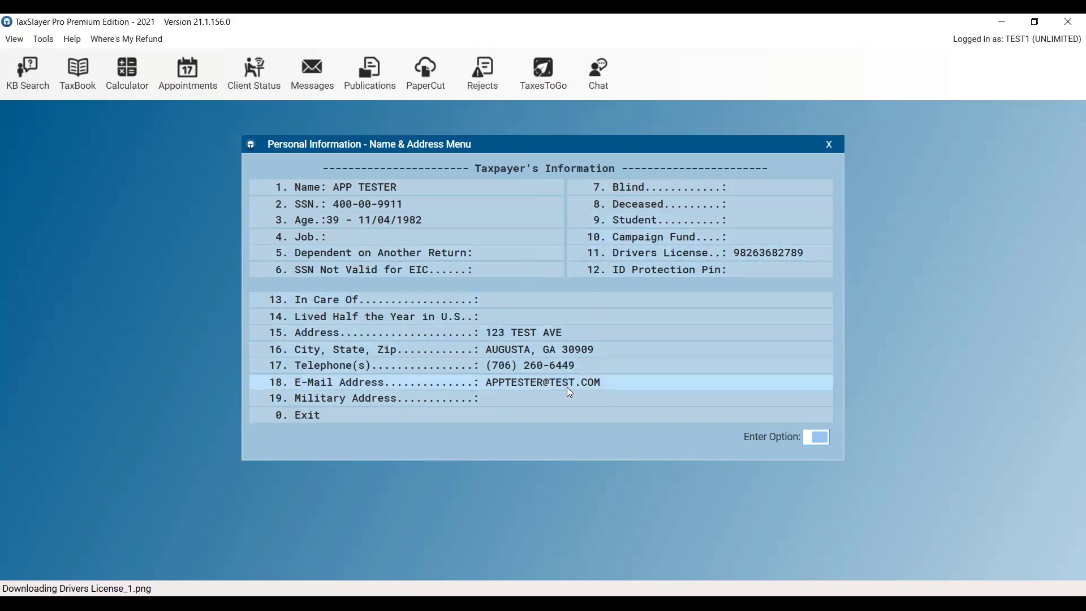
pyautogui.click(565, 417)
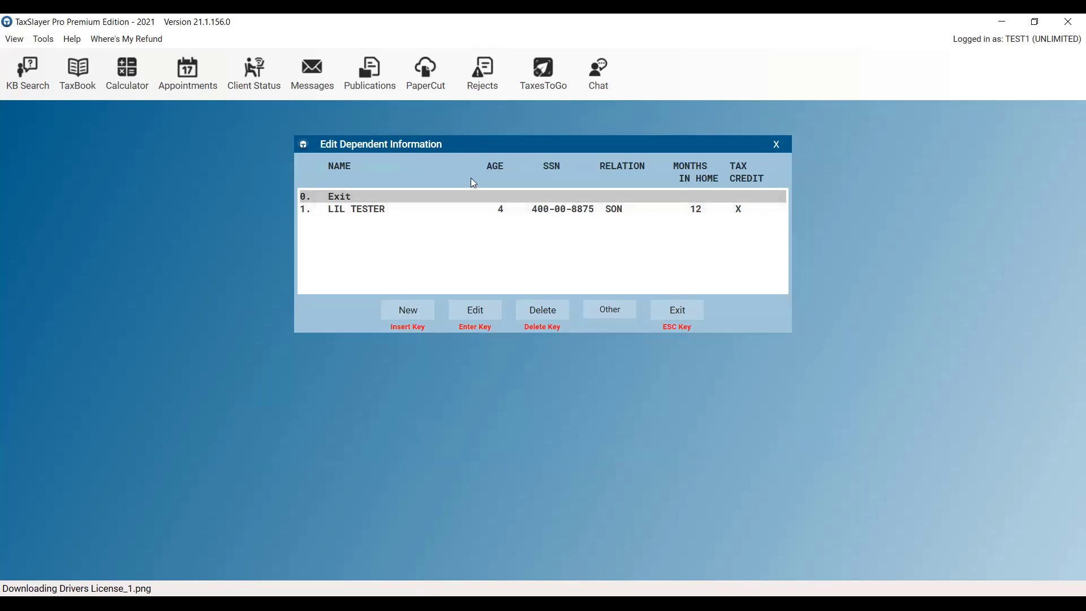
# Review the son's dependent details, then close the dependent list.
pyautogui.click(487, 209)
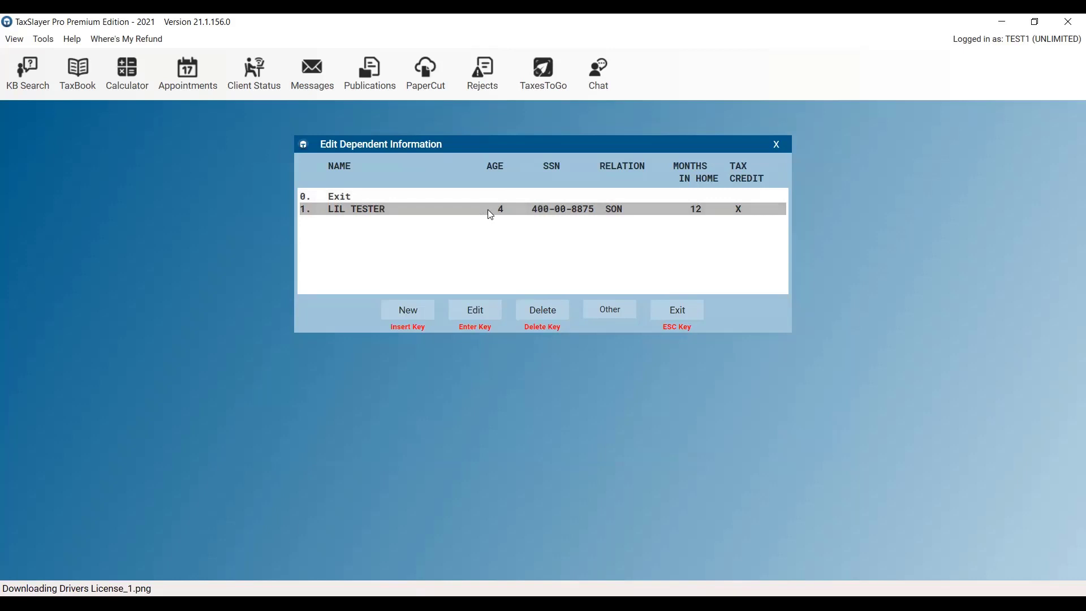
pyautogui.click(485, 321)
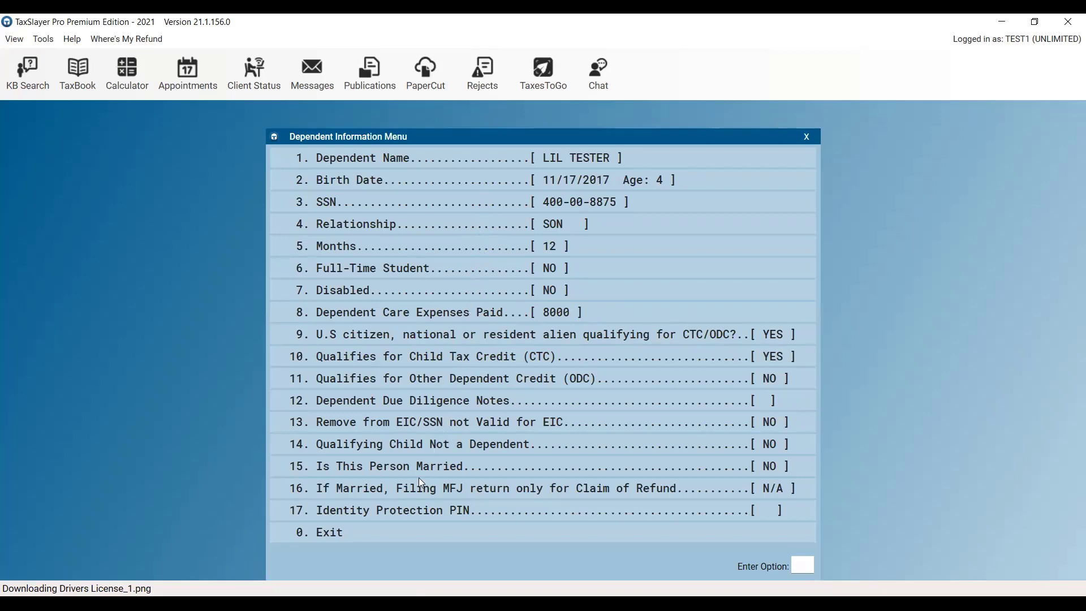
pyautogui.click(404, 535)
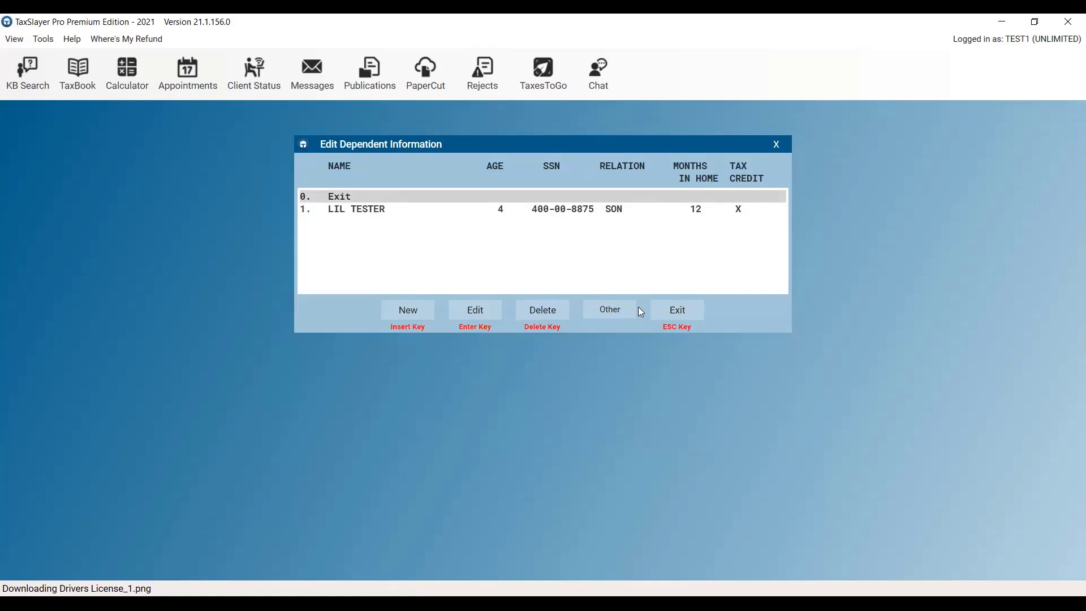
pyautogui.click(677, 311)
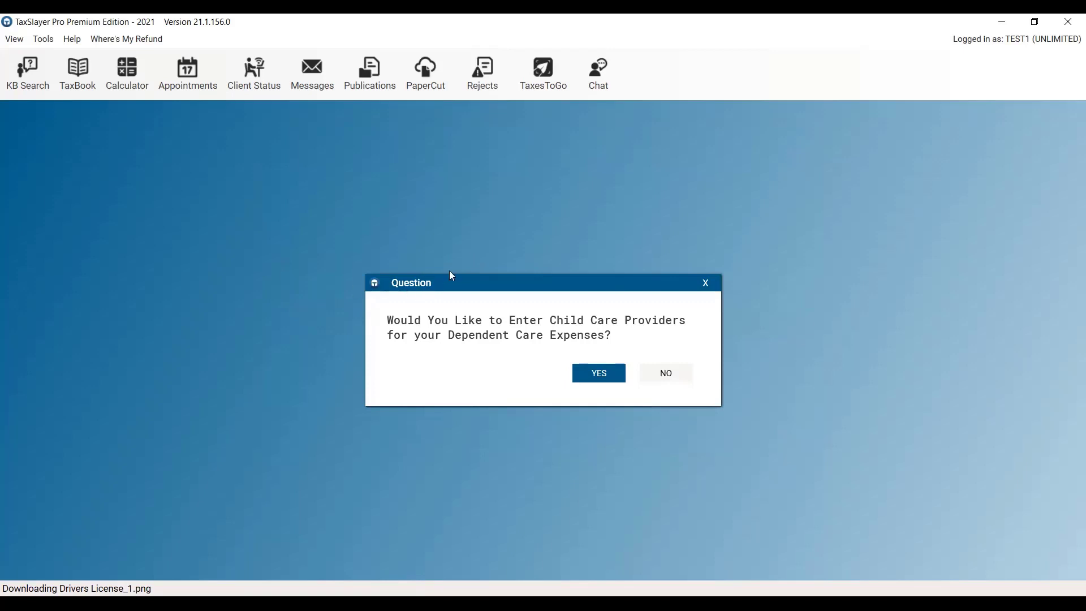
# Skip child care providers, answer the US residence question, and accept the Letter 6419 amounts.
pyautogui.click(667, 373)
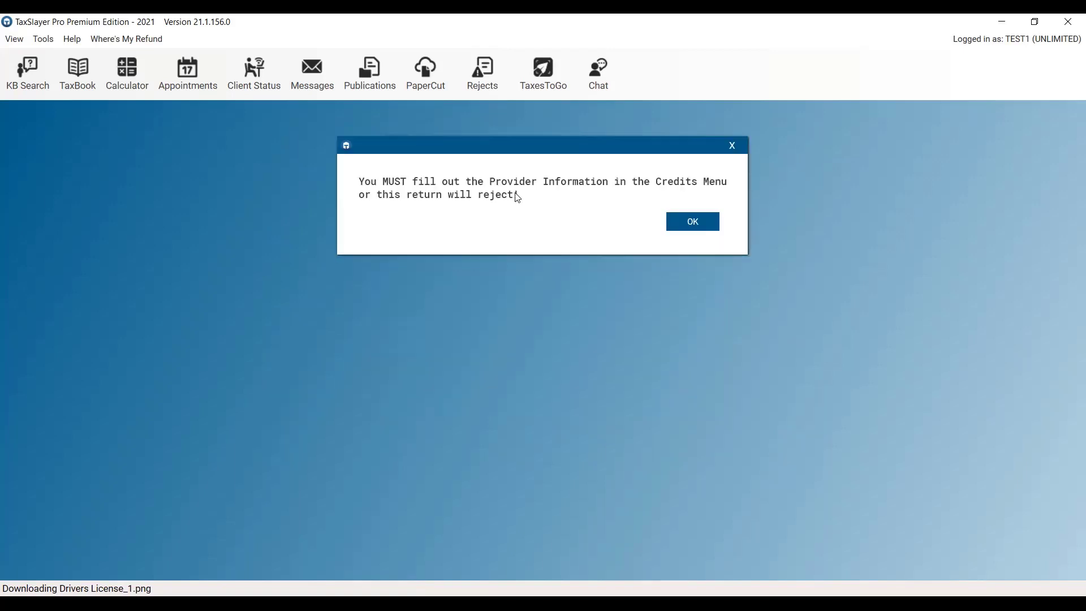
pyautogui.click(691, 226)
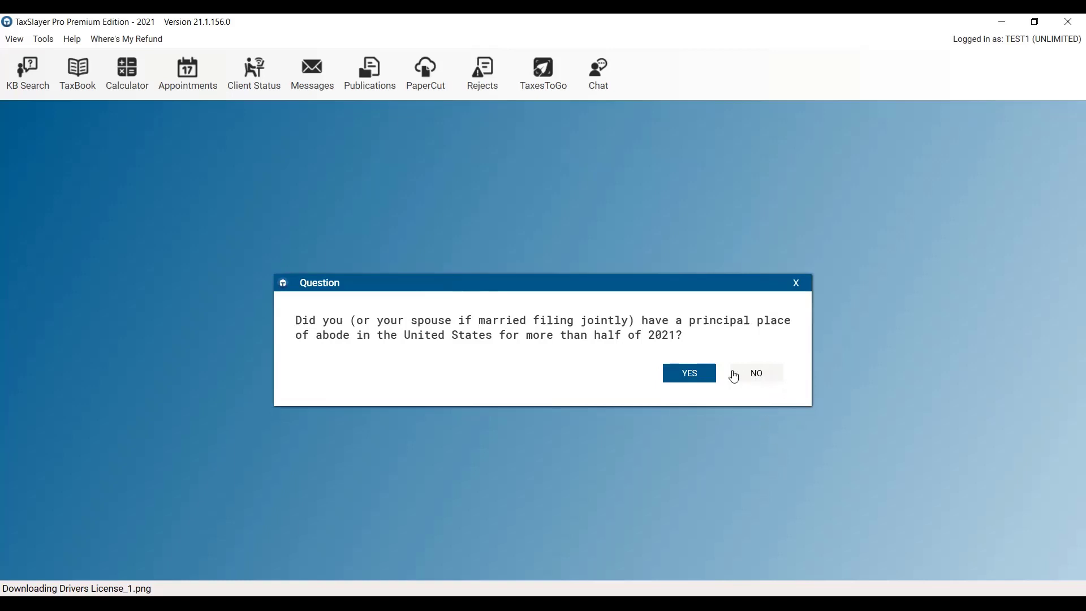
pyautogui.click(689, 375)
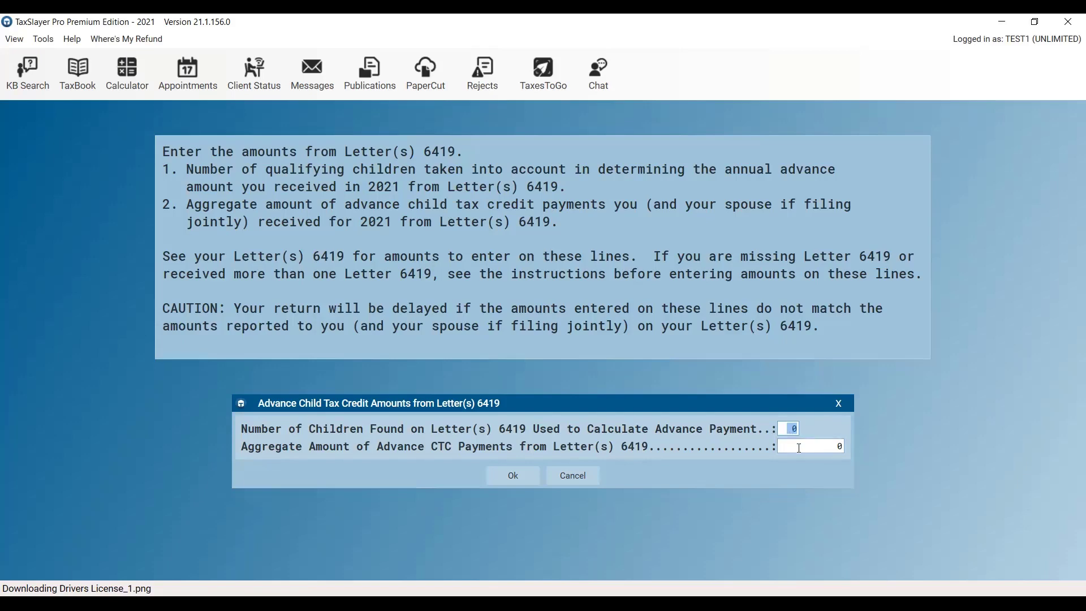
pyautogui.click(521, 480)
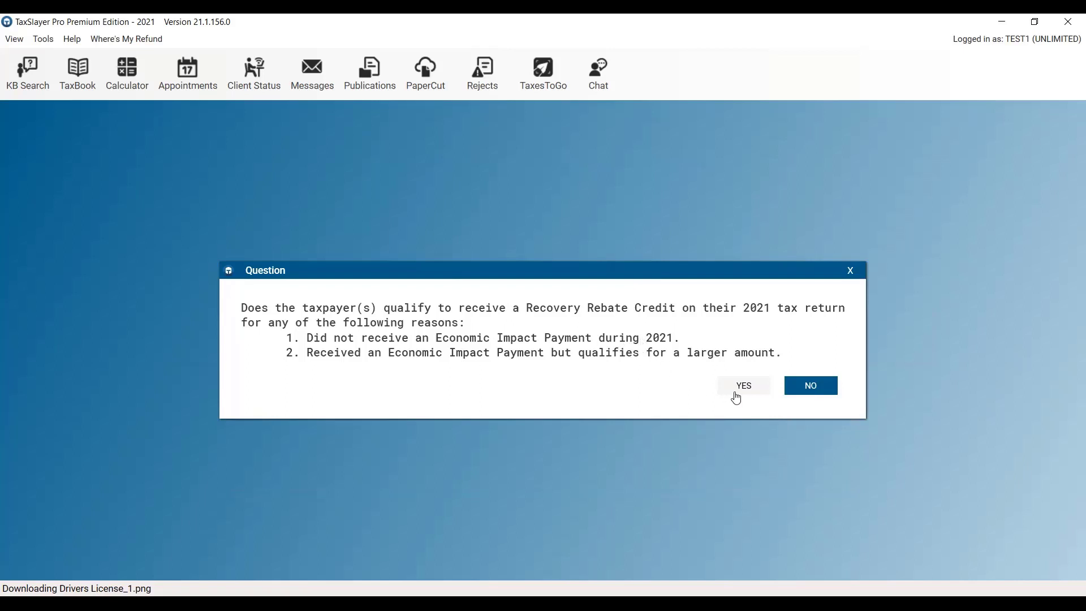
# Answer NO to Recovery Rebate Credit and marketplace health insurance, and skip W-2 entry.
pyautogui.click(824, 386)
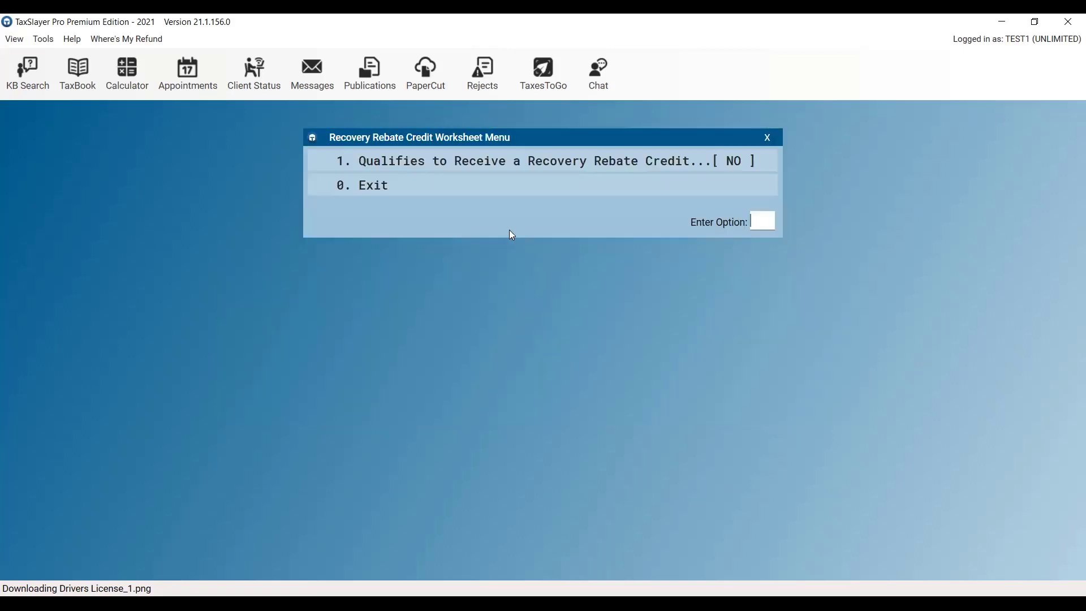
pyautogui.click(461, 192)
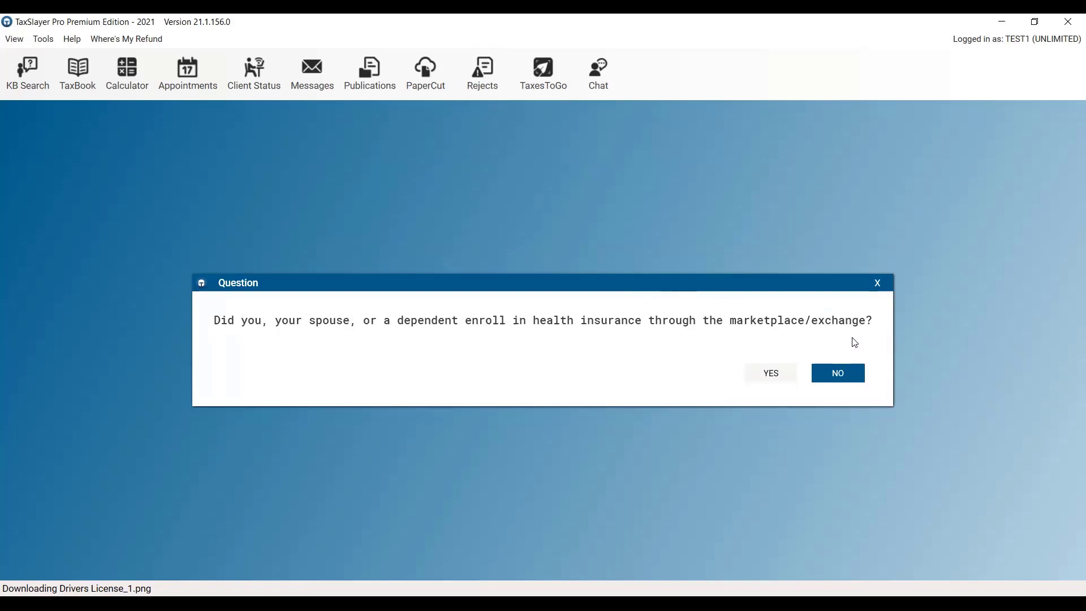
pyautogui.click(837, 372)
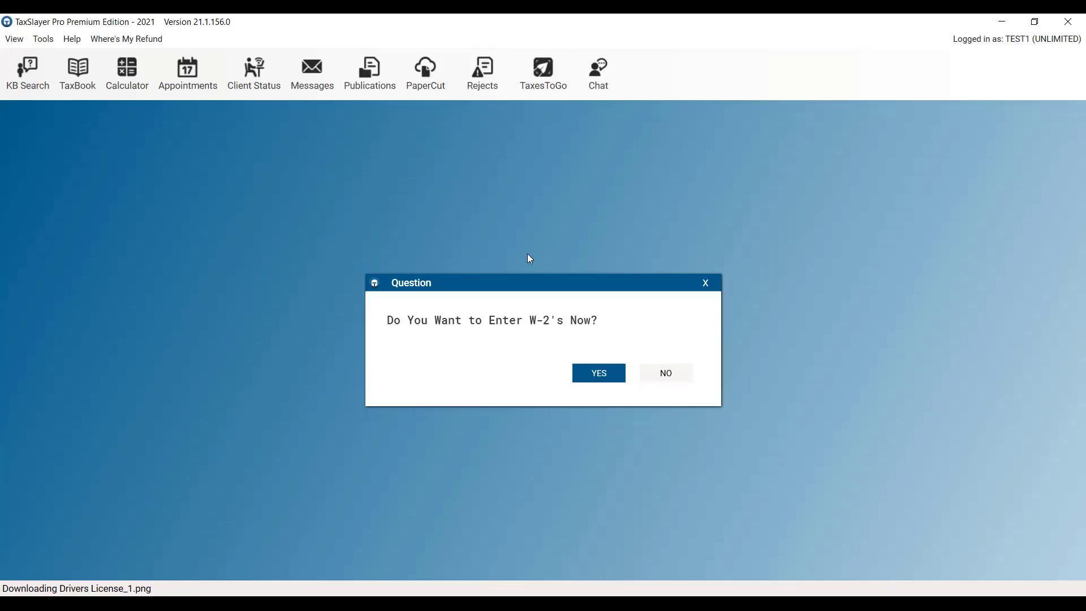
pyautogui.click(673, 382)
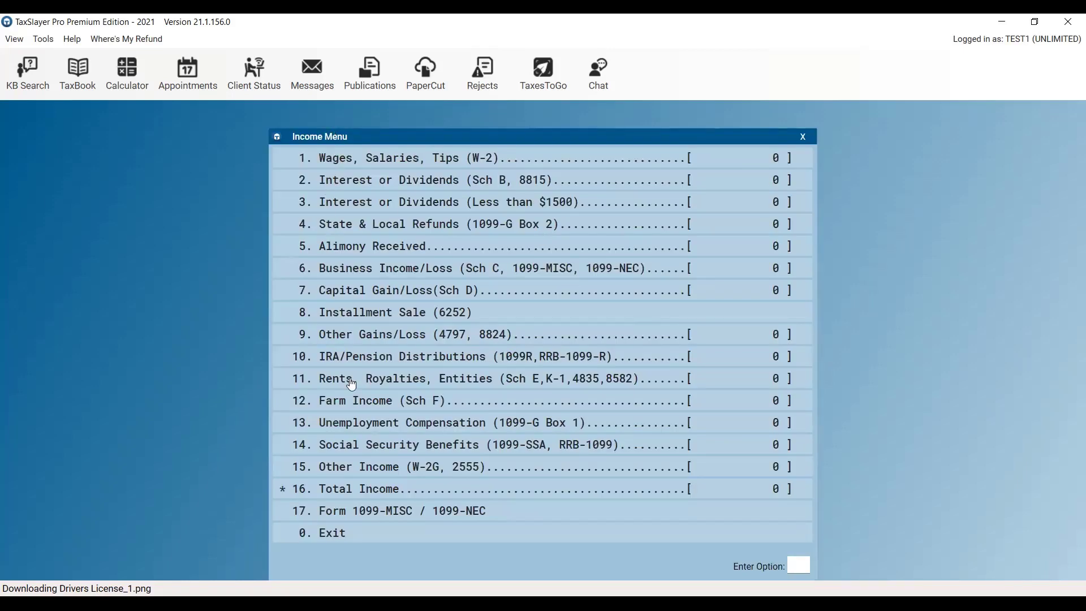
# Leave the Income Menu and open 1. Personal Information from the top of the Tax Menu.
pyautogui.click(334, 538)
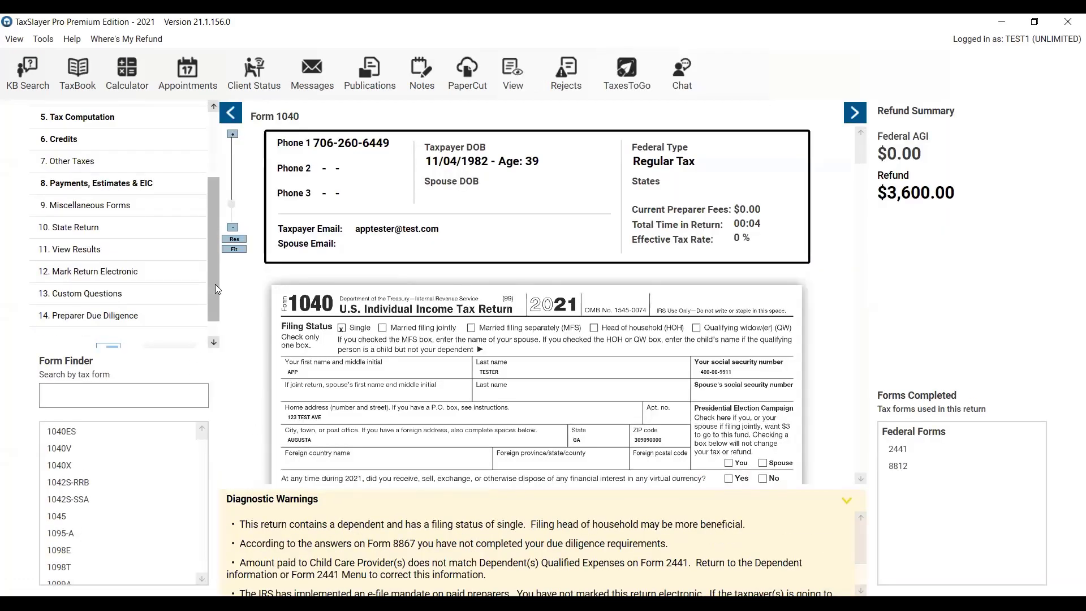
pyautogui.moveTo(215, 283); pyautogui.dragTo(242, 204)
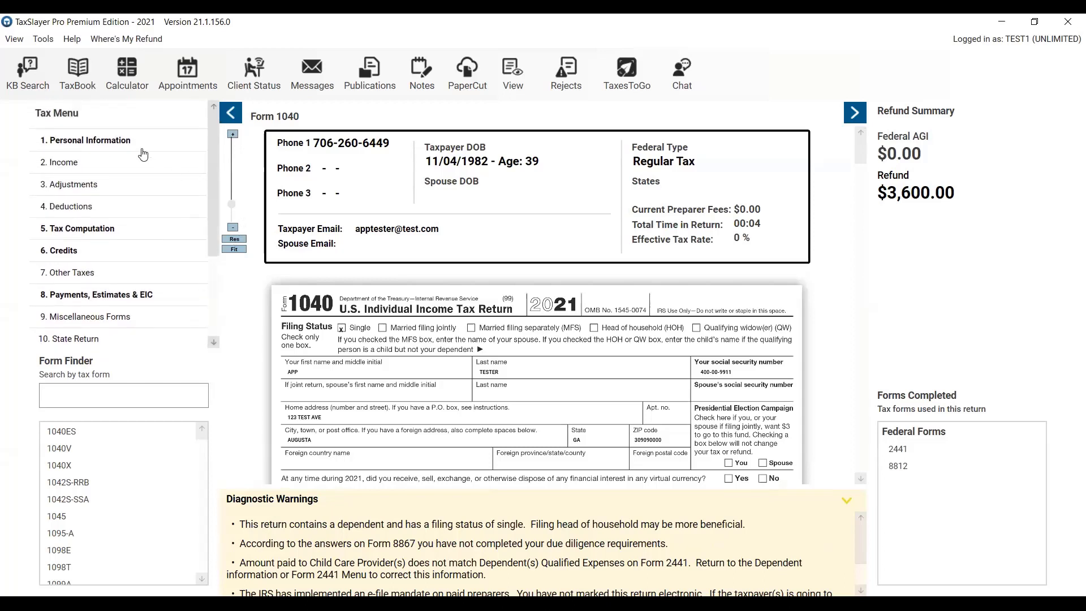
pyautogui.click(112, 143)
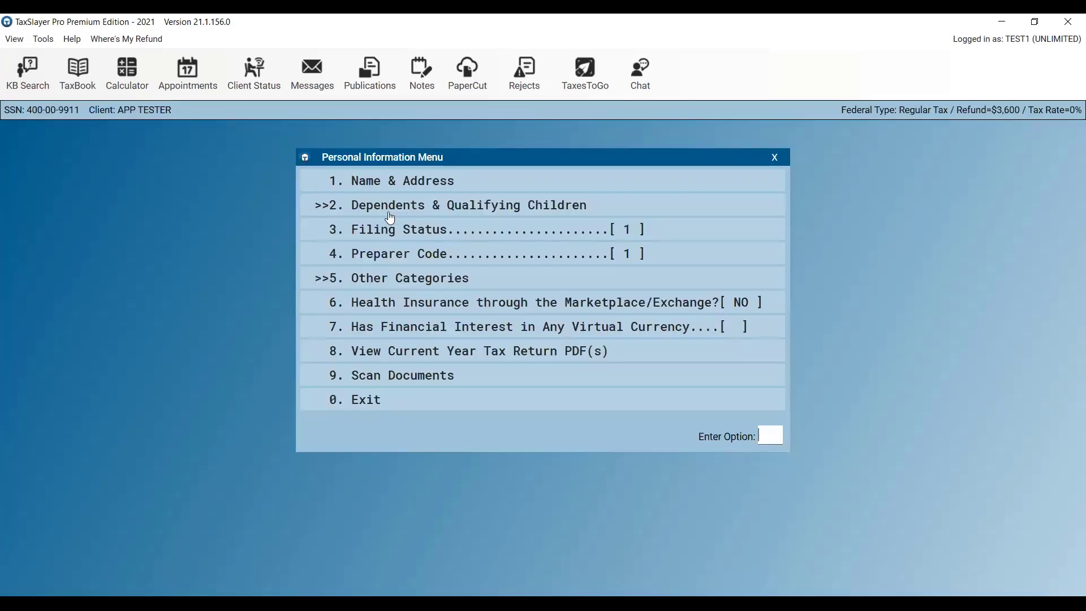
# View the return's attached PDF documents, close the viewer, and exit Personal Information.
pyautogui.click(428, 360)
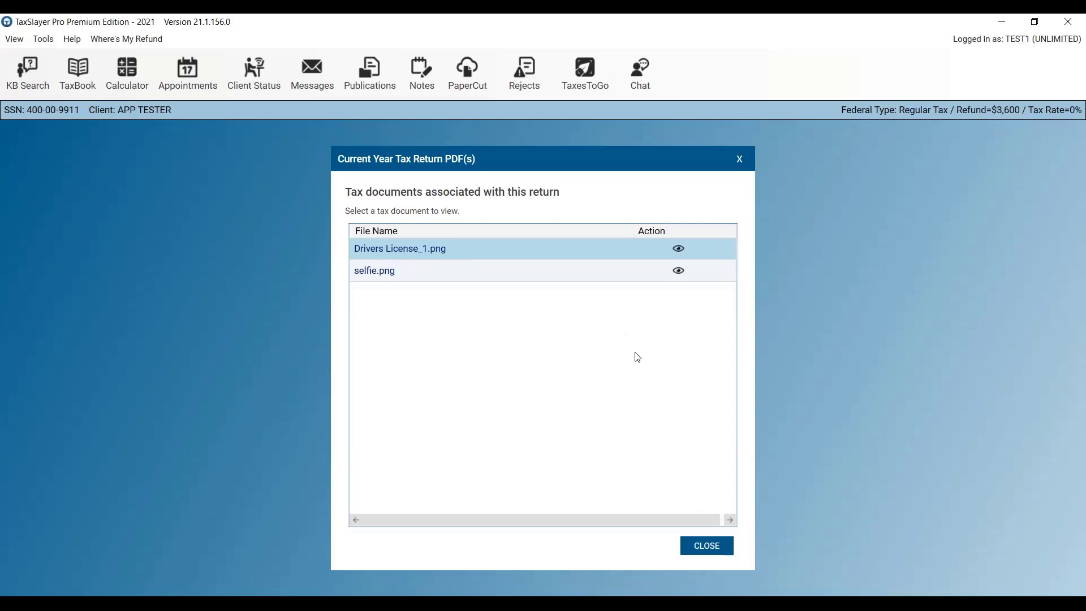
pyautogui.click(705, 553)
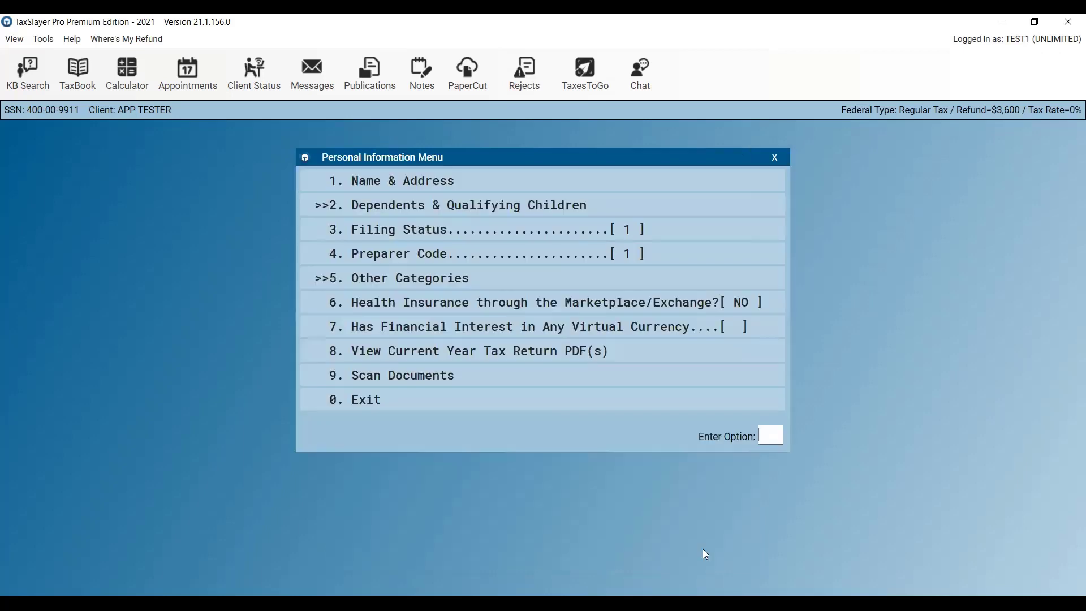
pyautogui.click(480, 404)
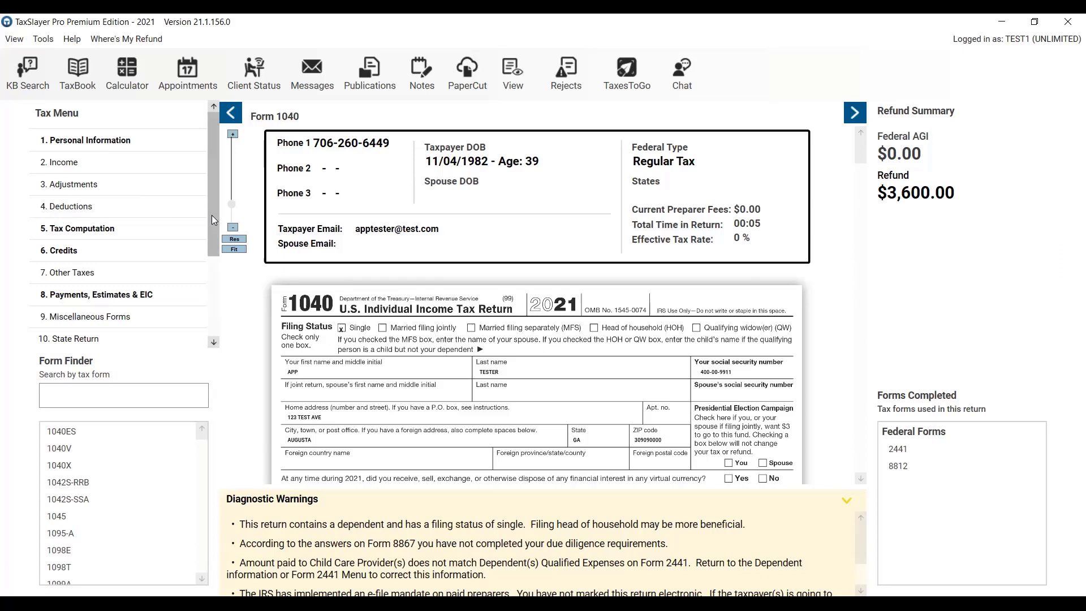
# Exit the return's Tax Menu and dismiss the Form 8867 due diligence checklist.
pyautogui.moveTo(214, 220); pyautogui.dragTo(224, 322)
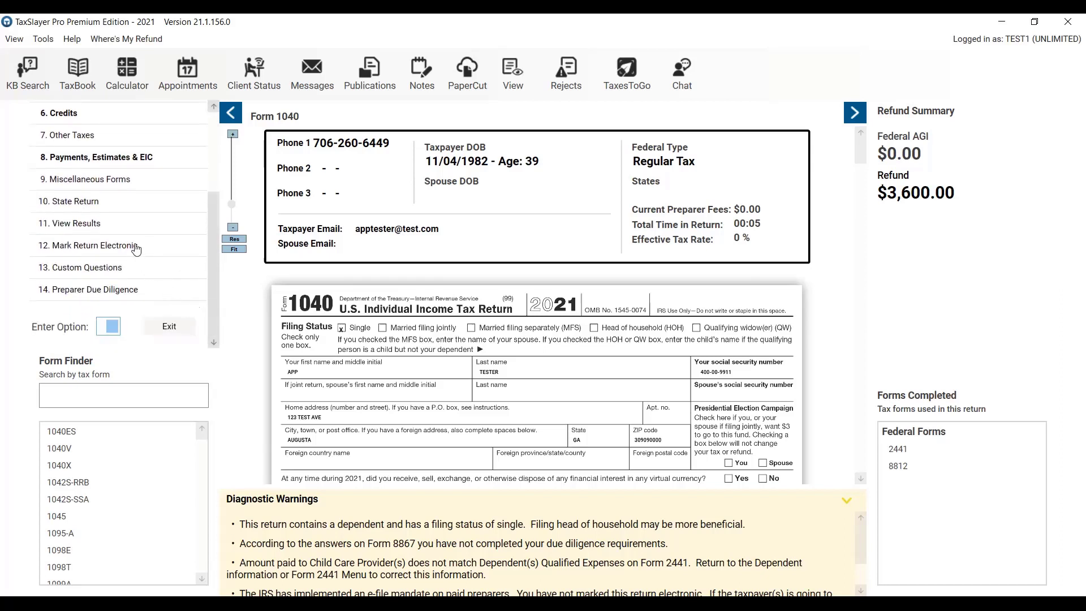
pyautogui.click(167, 330)
pyautogui.press('Escape')
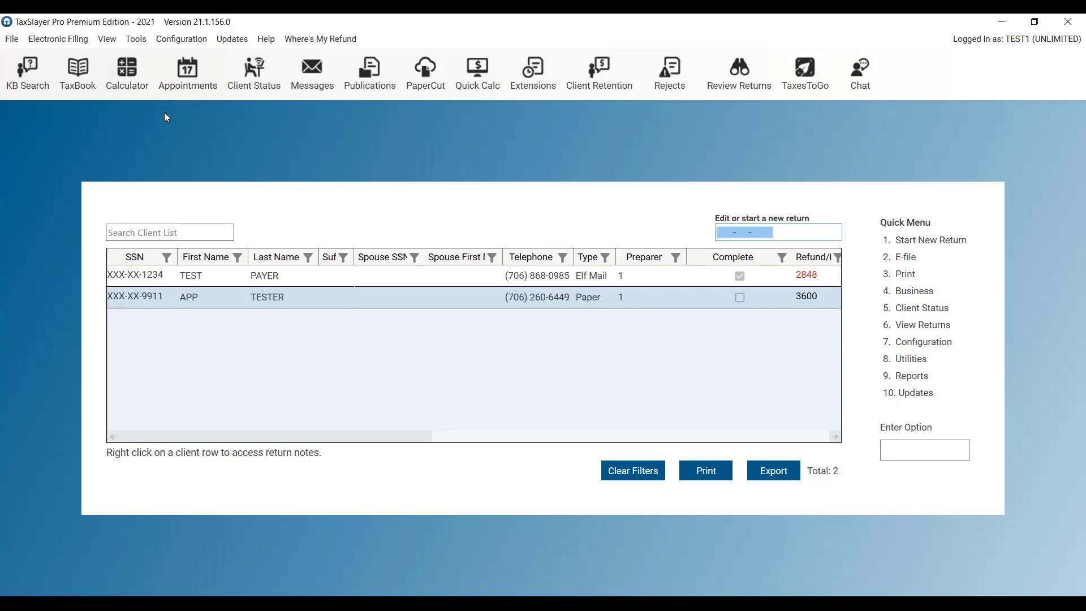
# Choose Tools > Pull From Pro App to import a client from TaxesToGo.
pyautogui.click(143, 43)
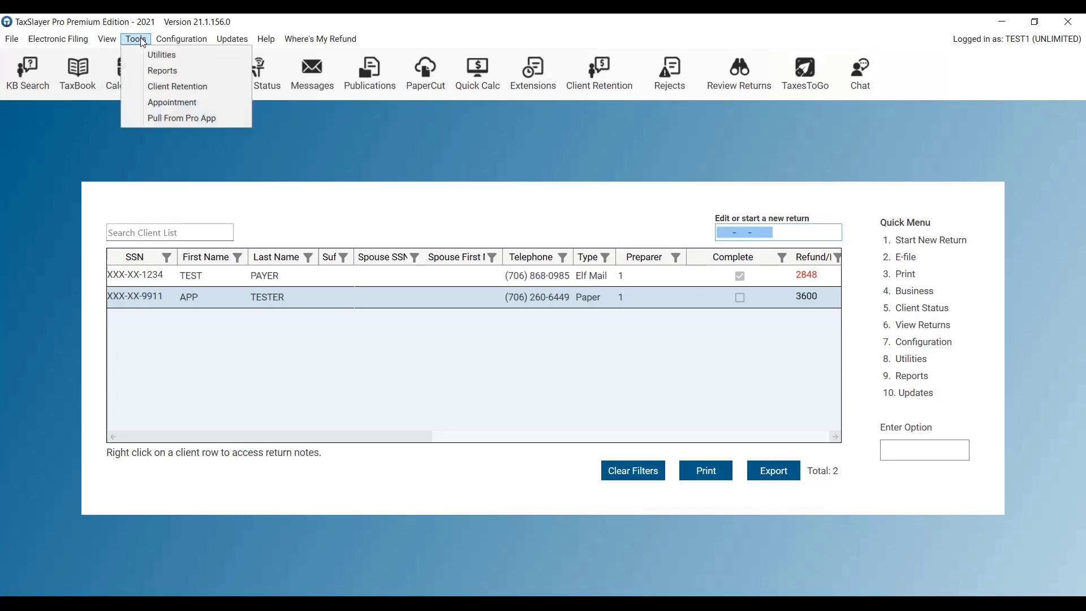
pyautogui.click(177, 122)
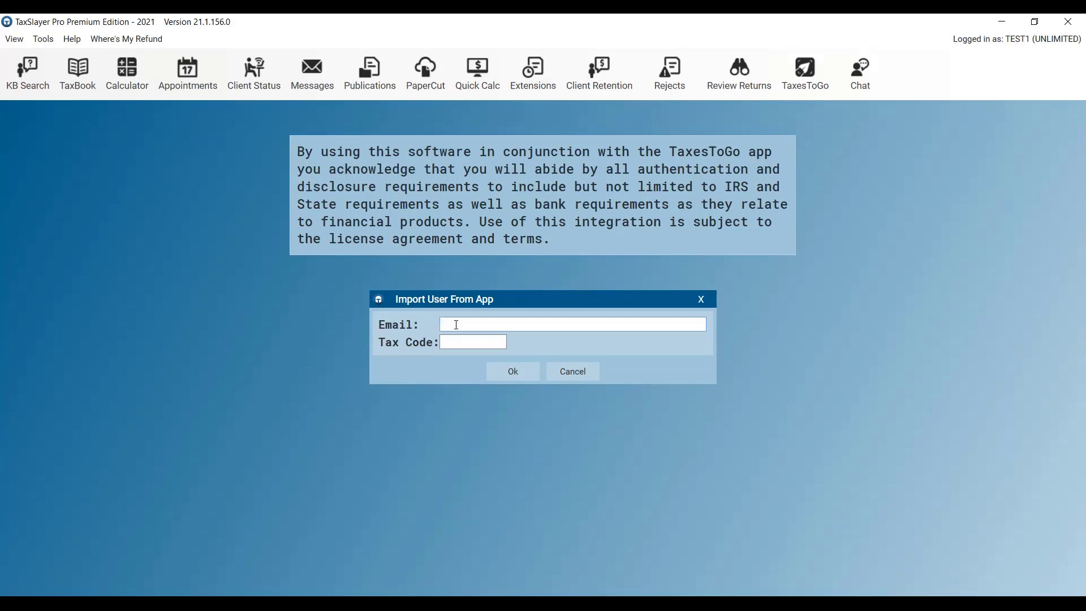
# Enter the app user's e-mail address and tax code, then submit the import.
pyautogui.write('TESTINGAPP@TEST.COM')
pyautogui.press('Tab')
pyautogui.write('9719')
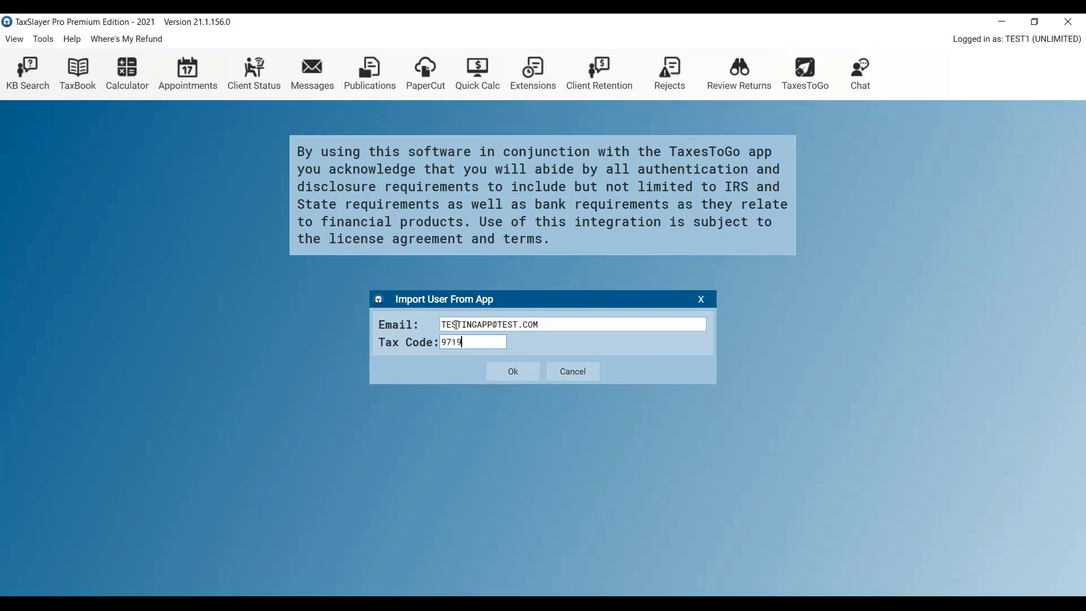
pyautogui.write('10')
pyautogui.click(510, 374)
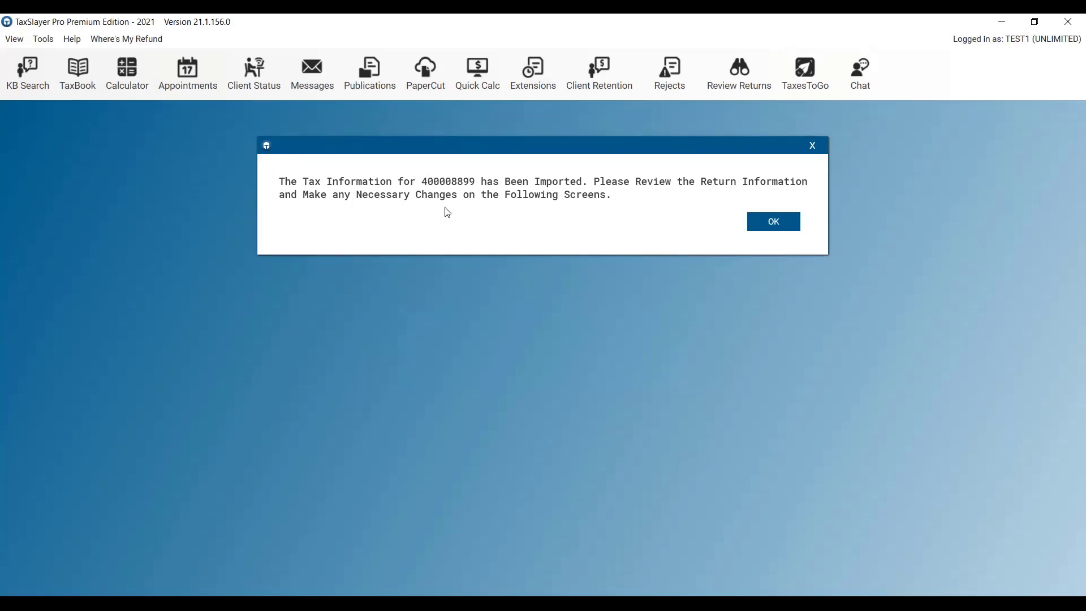
# Acknowledge the import, accept the imported personal information, and pass the Name & Address Menu.
pyautogui.click(767, 229)
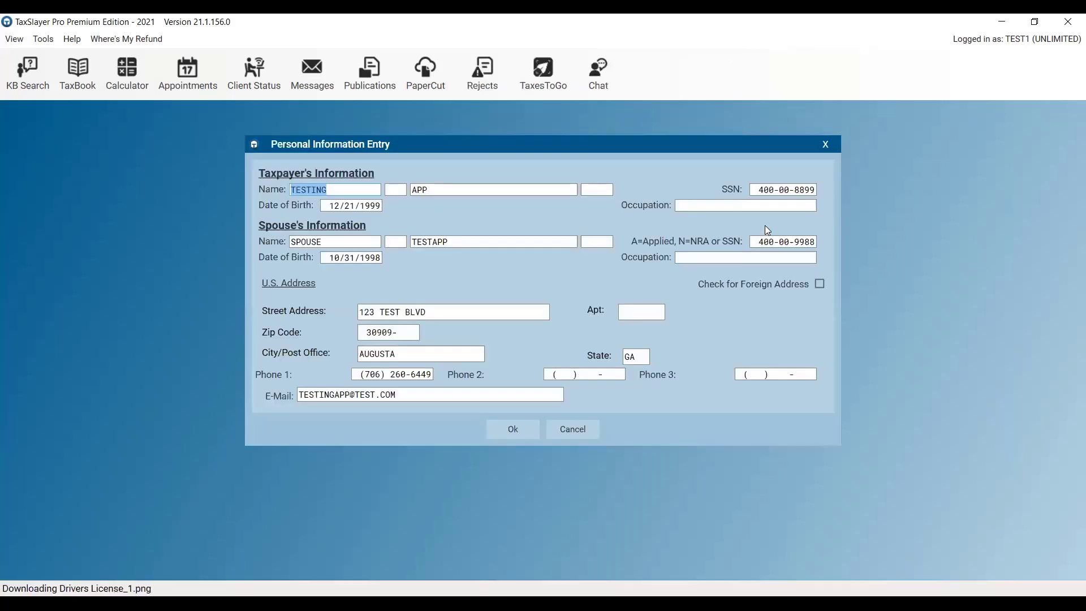
pyautogui.click(511, 430)
pyautogui.press('Escape')
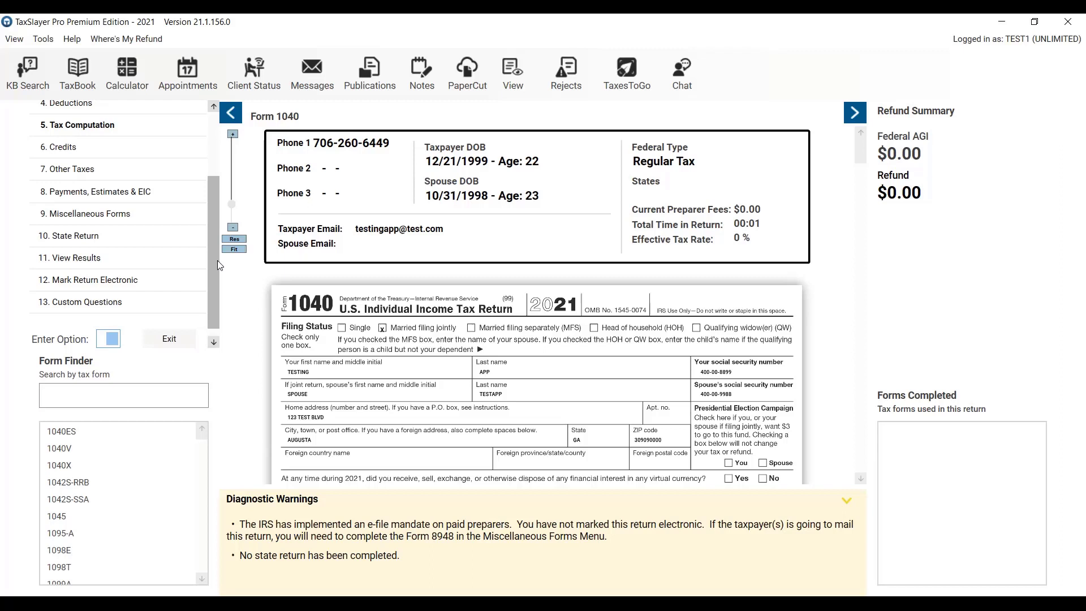
# Exit the imported return's Tax Menu to reach its Receipt Menu.
pyautogui.moveTo(217, 260); pyautogui.dragTo(208, 282)
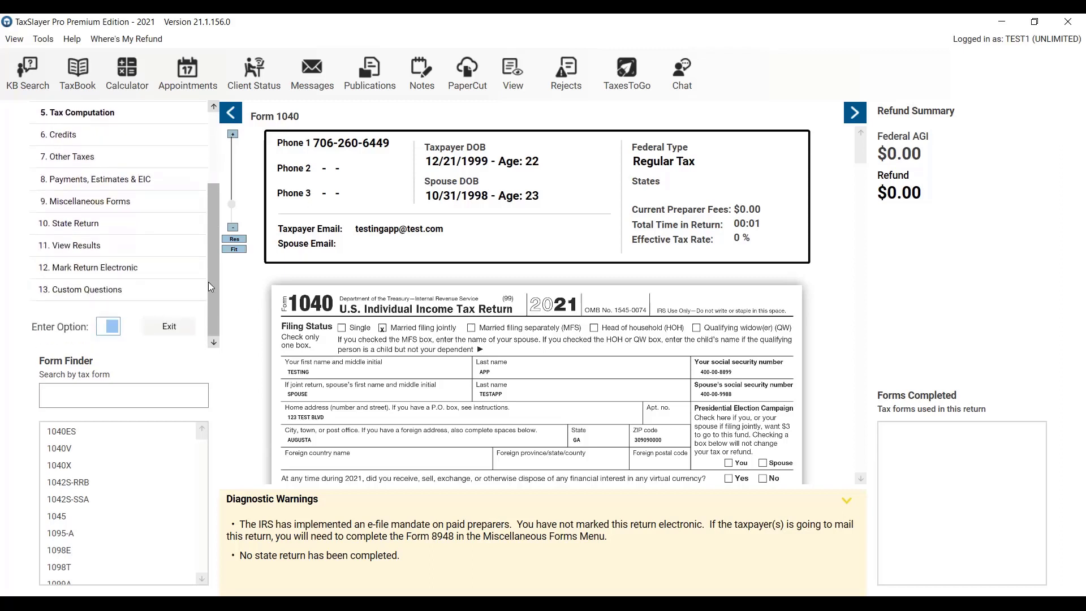
pyautogui.click(166, 333)
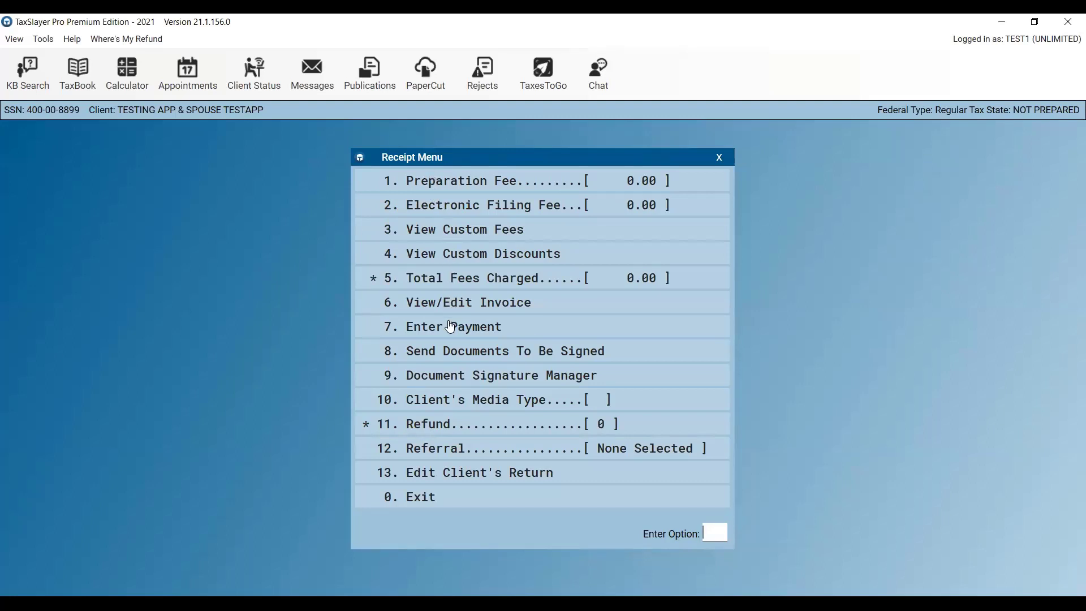
# Send the tax return out for signature using 8. Send Documents To Be Signed.
pyautogui.click(451, 352)
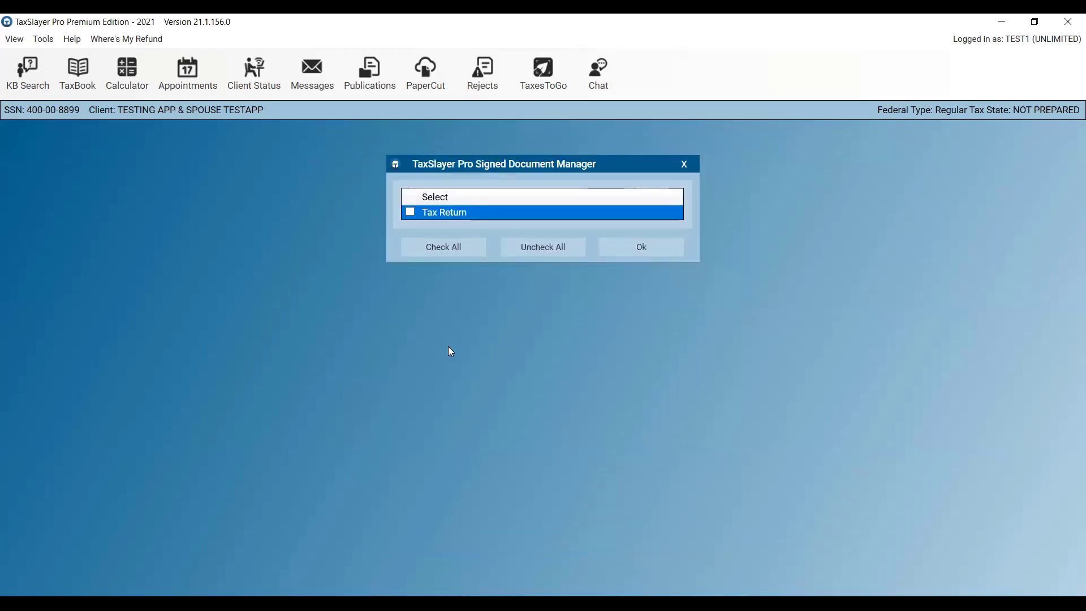
pyautogui.click(410, 212)
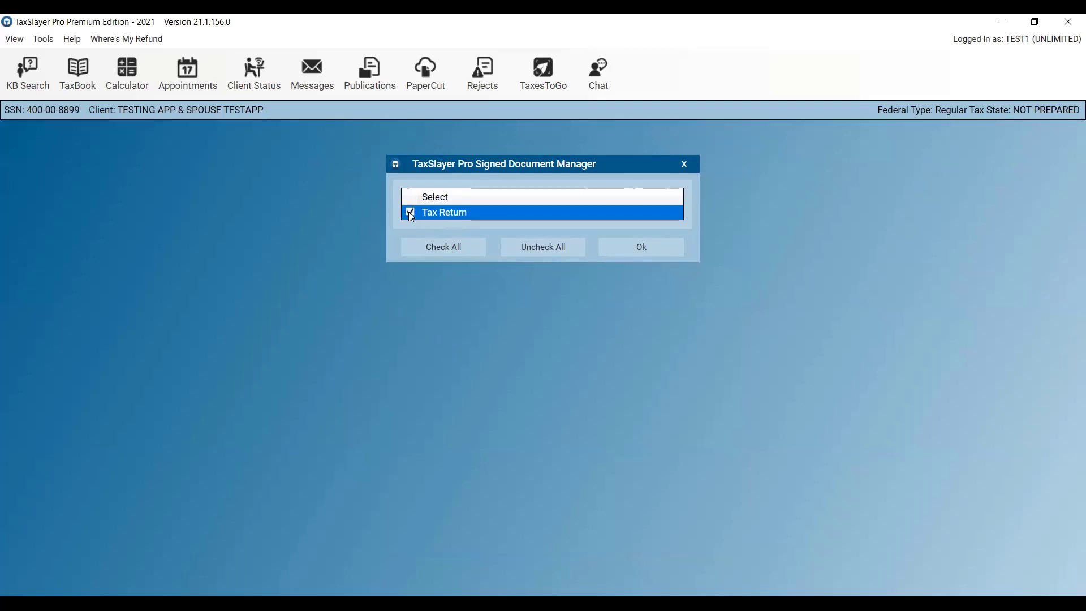
pyautogui.click(640, 250)
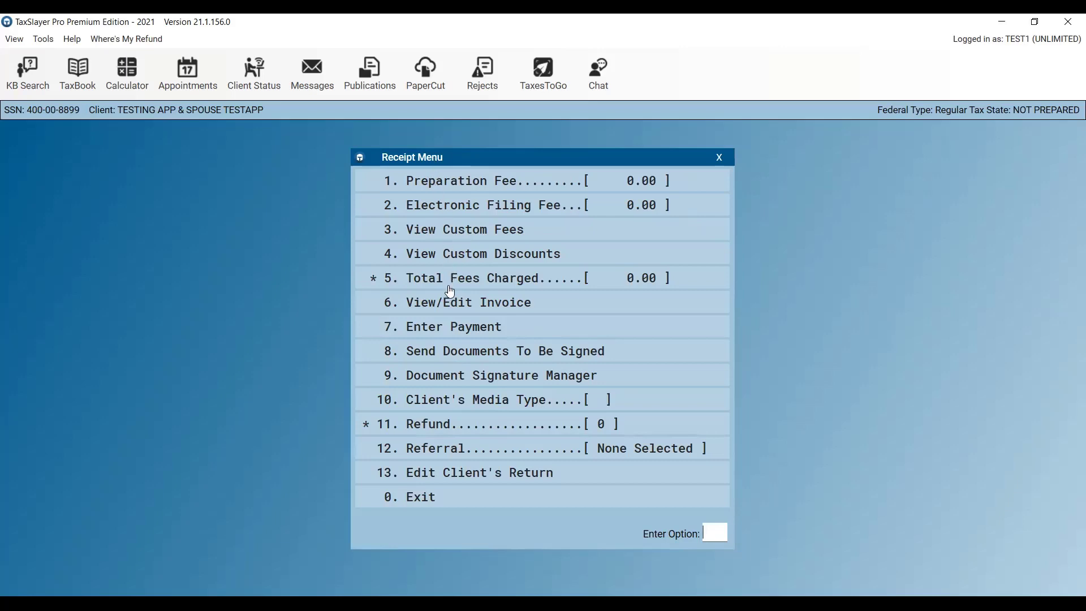
pyautogui.click(450, 385)
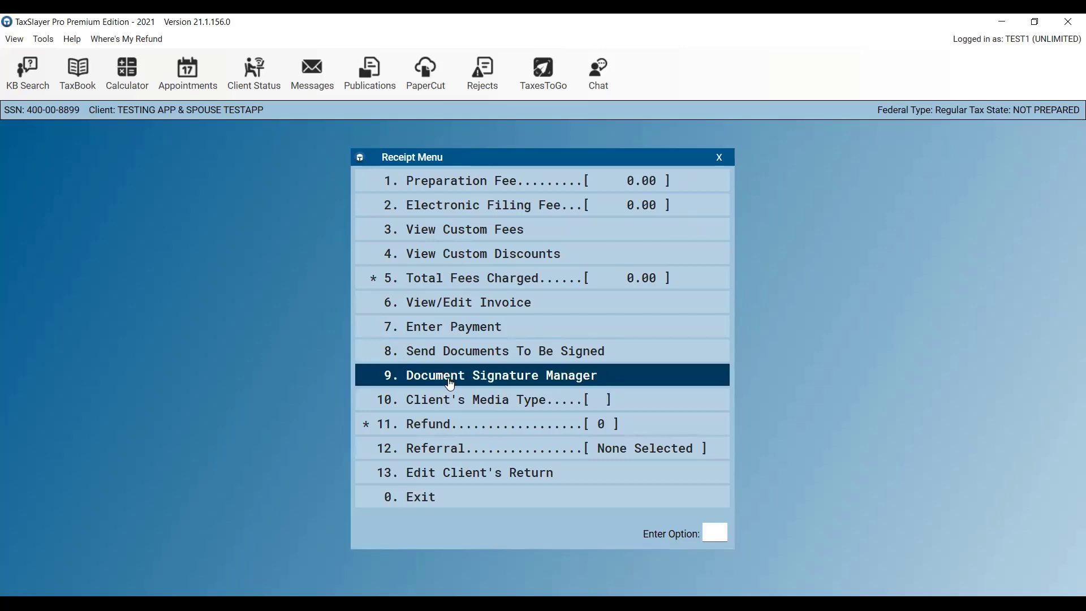
# Open 9. Document Signature Manager to review the return's Signature Entry Menu.
pyautogui.click(450, 385)
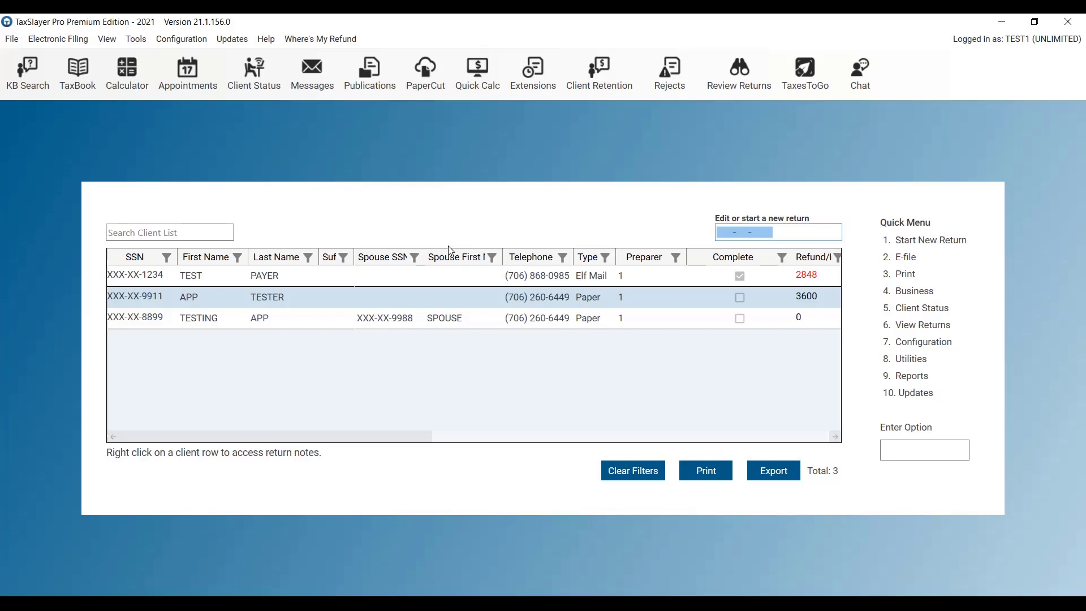
# Open the first client's e-filed return with $2,848 due and exit to its Receipt Menu.
pyautogui.doubleClick(232, 283)
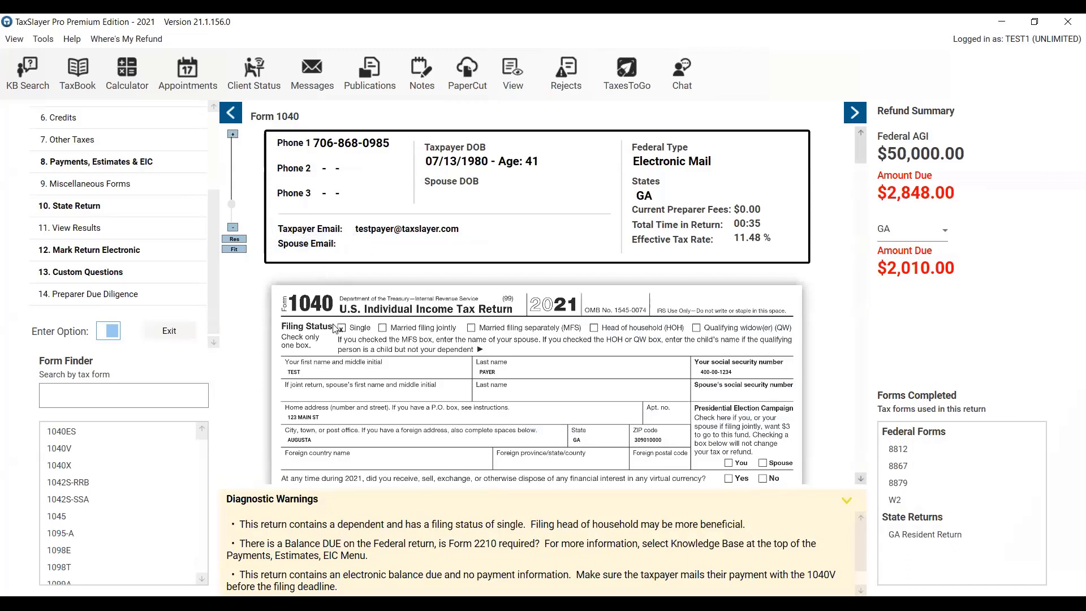
pyautogui.moveTo(211, 250); pyautogui.dragTo(209, 258)
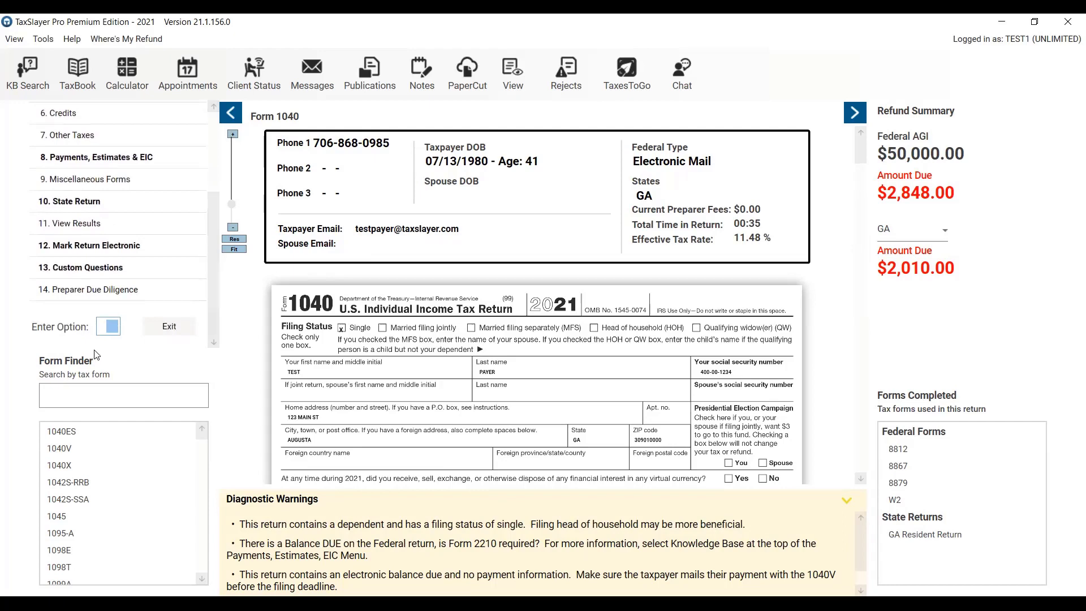
pyautogui.click(165, 326)
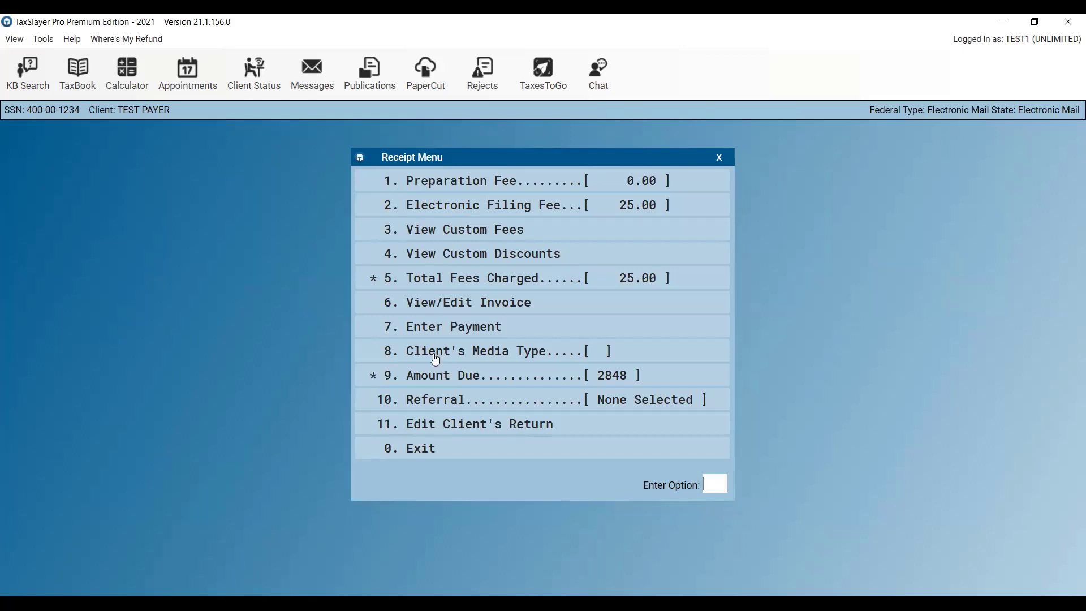
# Leave the Receipt Menu and save 4. ONE COPY FEDERAL ONLY of the return to PaperCut.
pyautogui.click(427, 450)
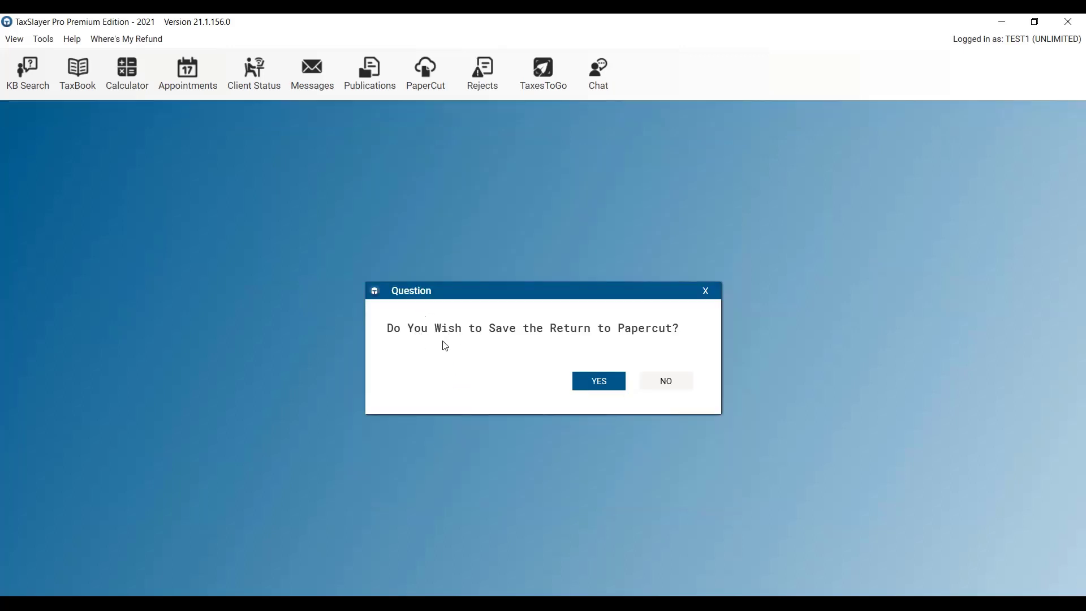
pyautogui.click(607, 383)
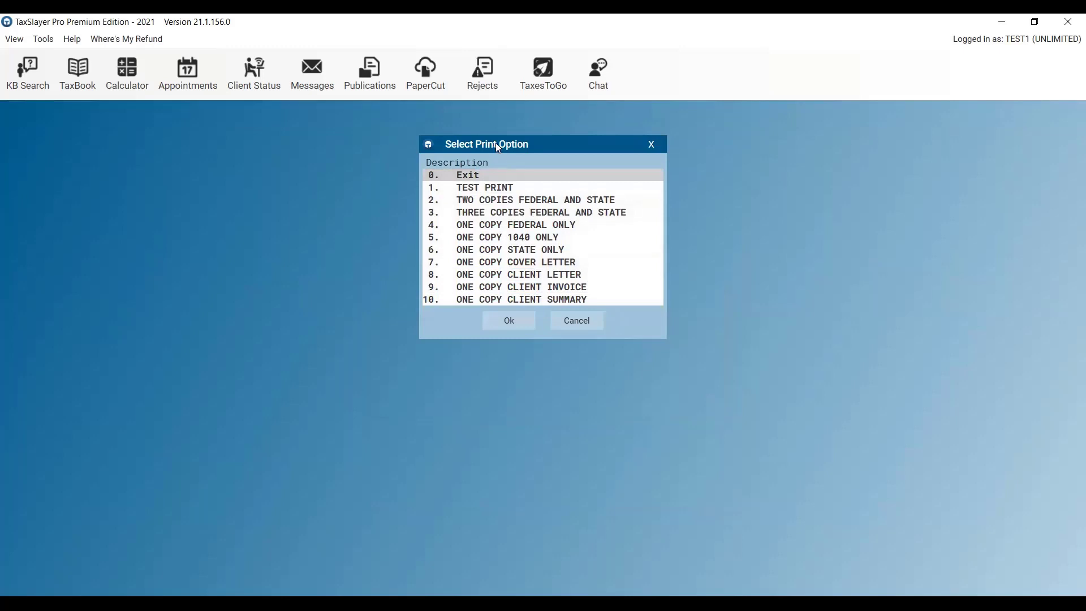
pyautogui.click(495, 225)
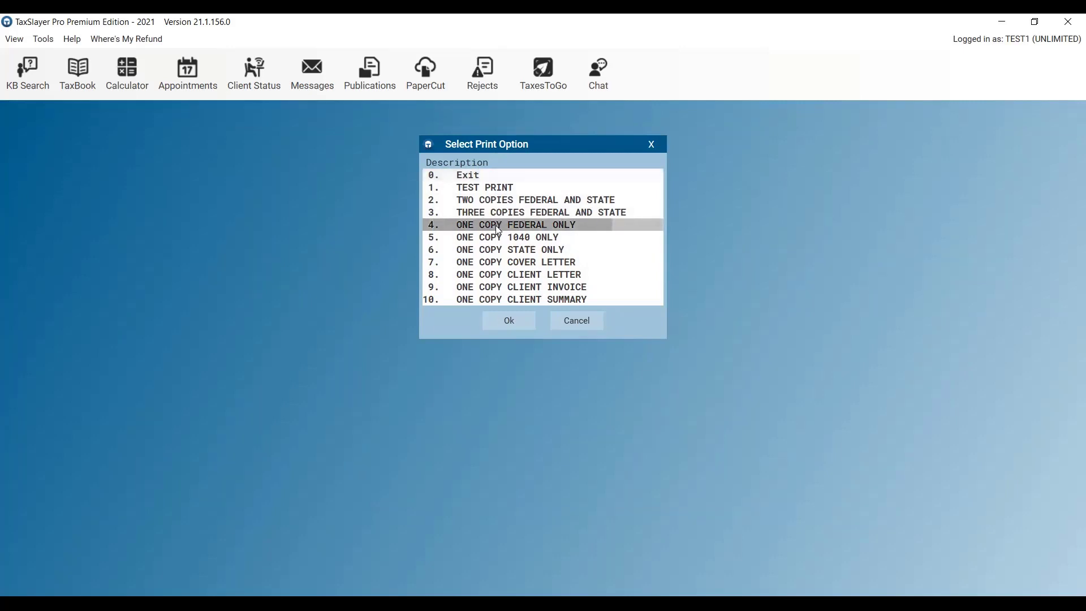
pyautogui.click(510, 321)
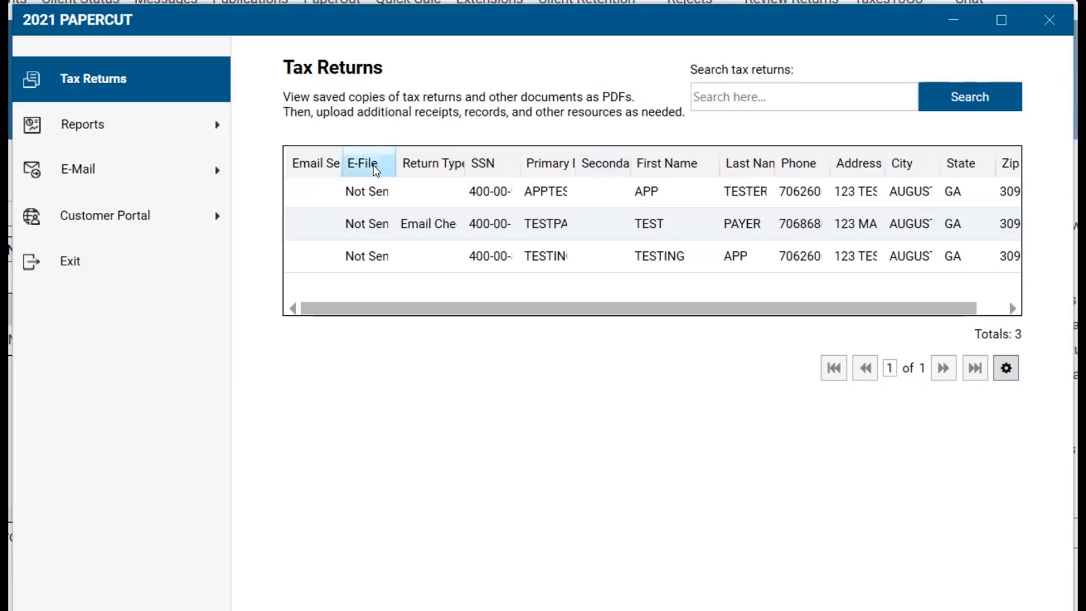
# Select the second client's return to list its one uploaded 268 Kb PDF.
pyautogui.click(446, 227)
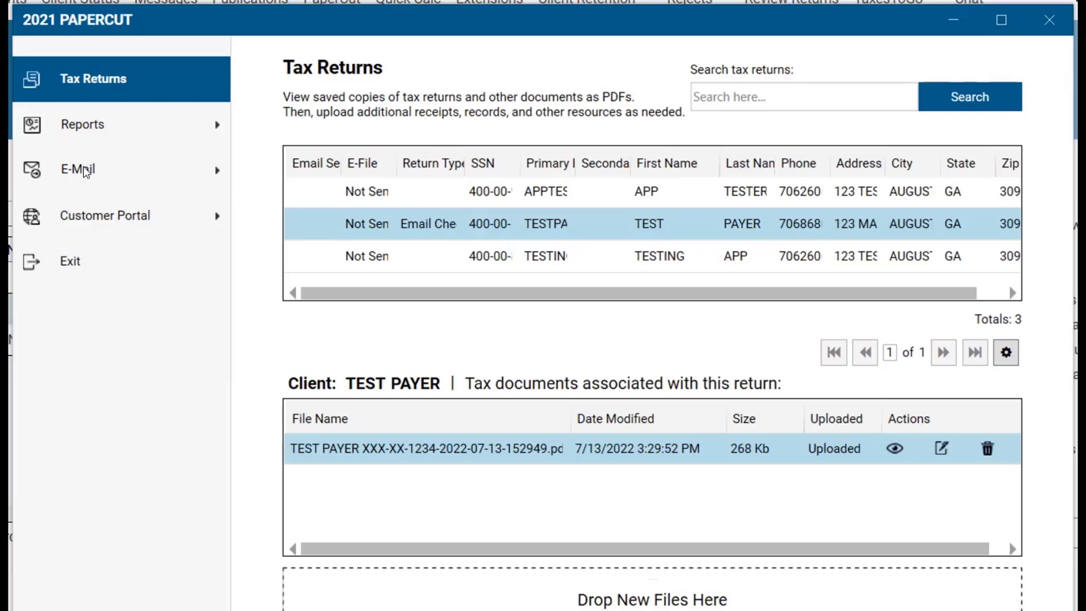
# Compose an encrypted e-mail draft to the first client, subject 'Tax Information', ZIP '2021 Tax Information'.
pyautogui.click(83, 169)
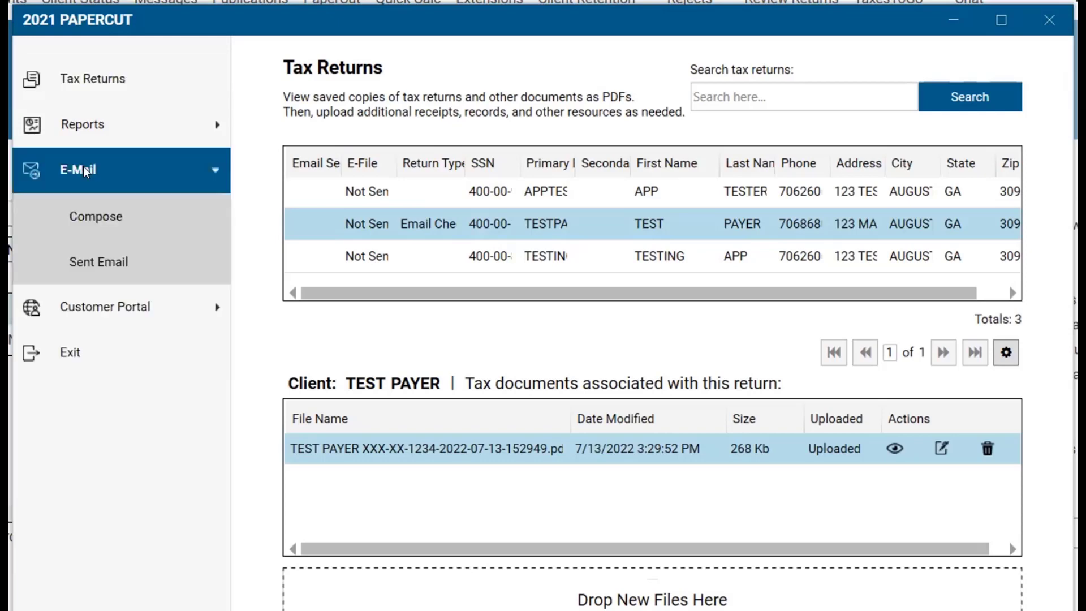
pyautogui.click(117, 220)
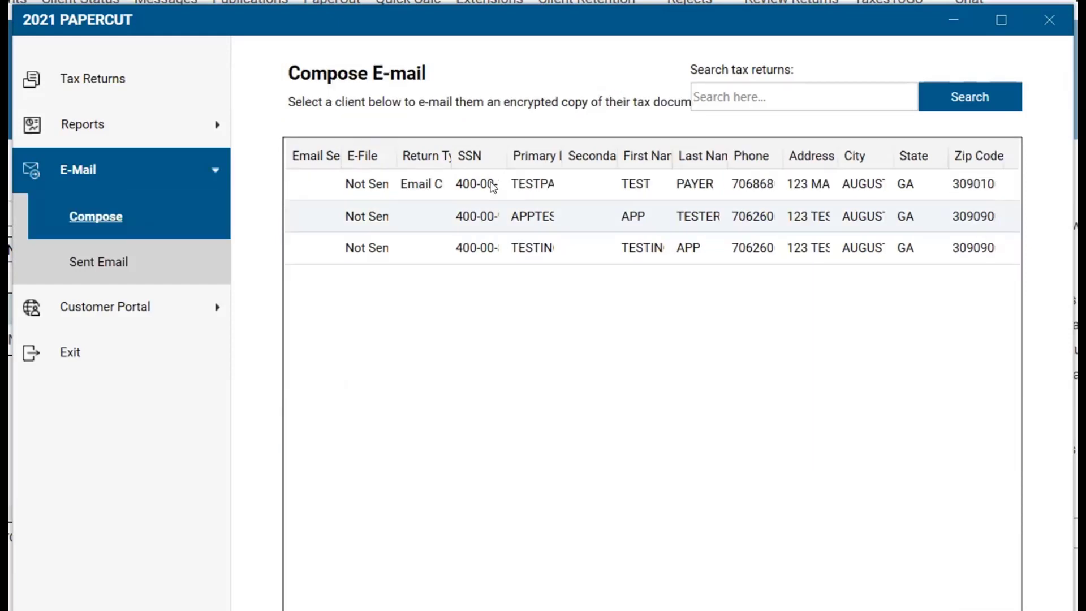
pyautogui.doubleClick(493, 185)
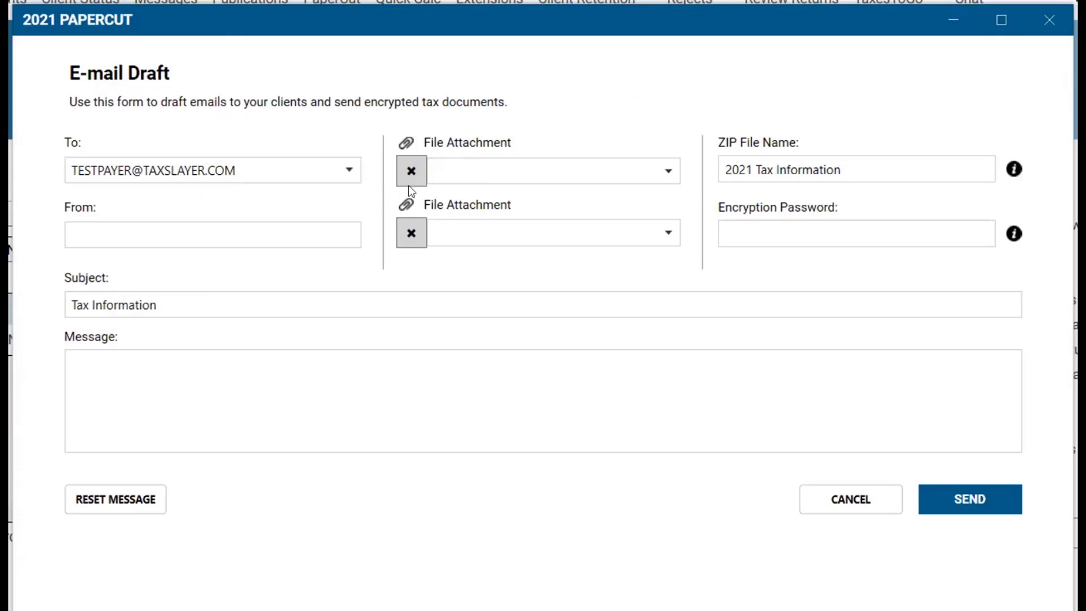
# Attach the client's saved return PDF, add encryption password and message, and send the e-mail.
pyautogui.click(667, 170)
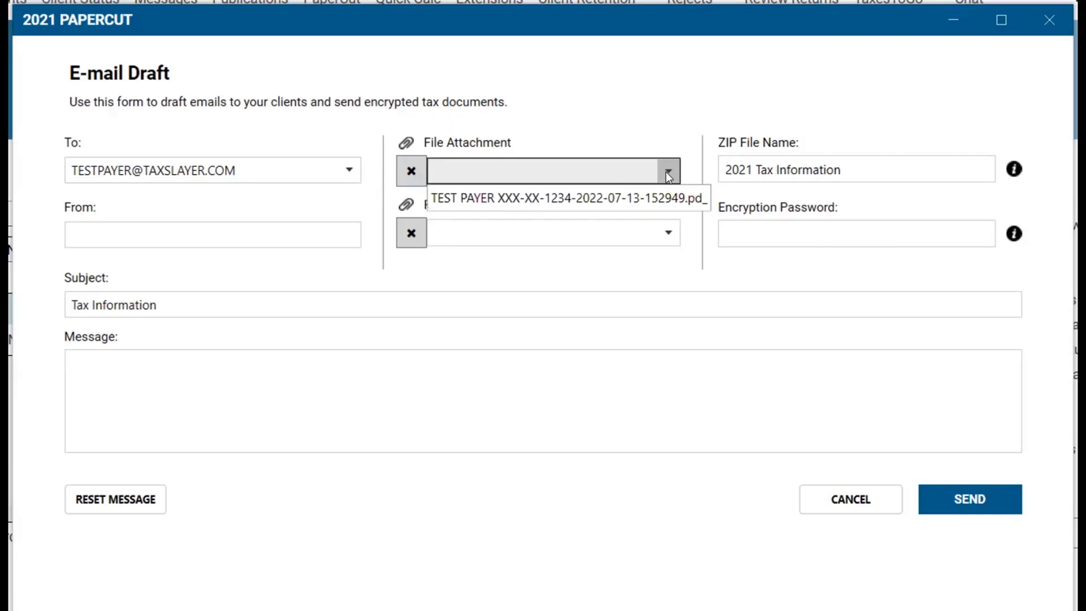
pyautogui.click(661, 206)
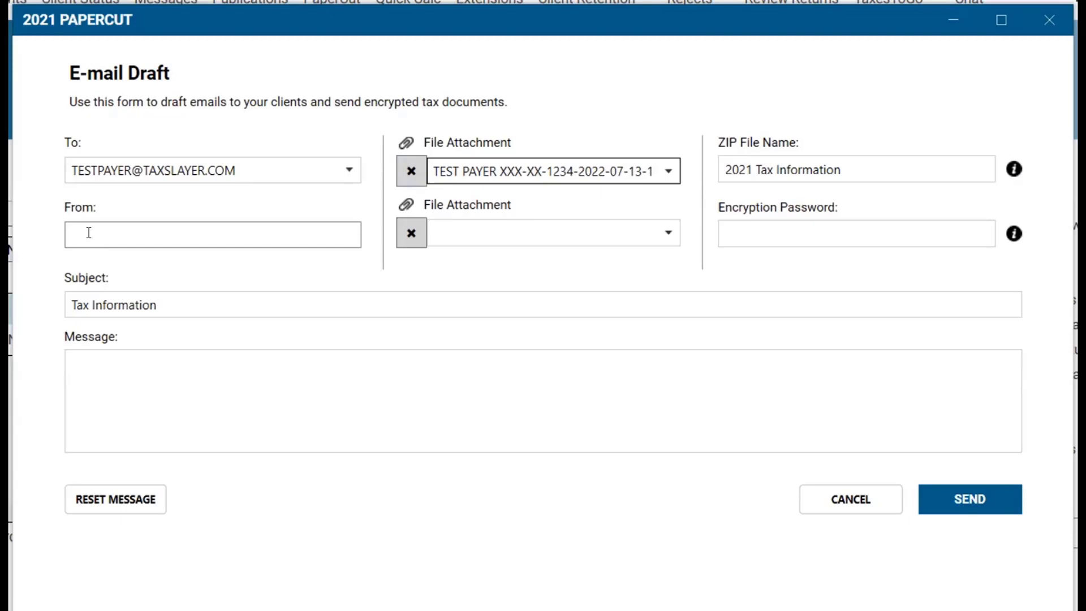
pyautogui.click(745, 231)
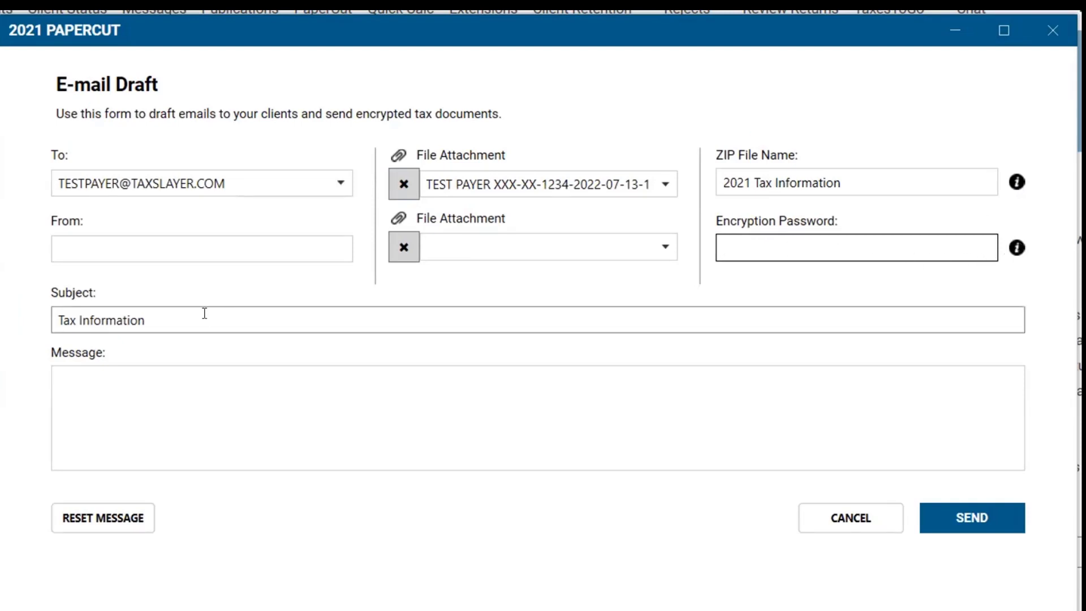
pyautogui.click(144, 412)
pyautogui.click(934, 515)
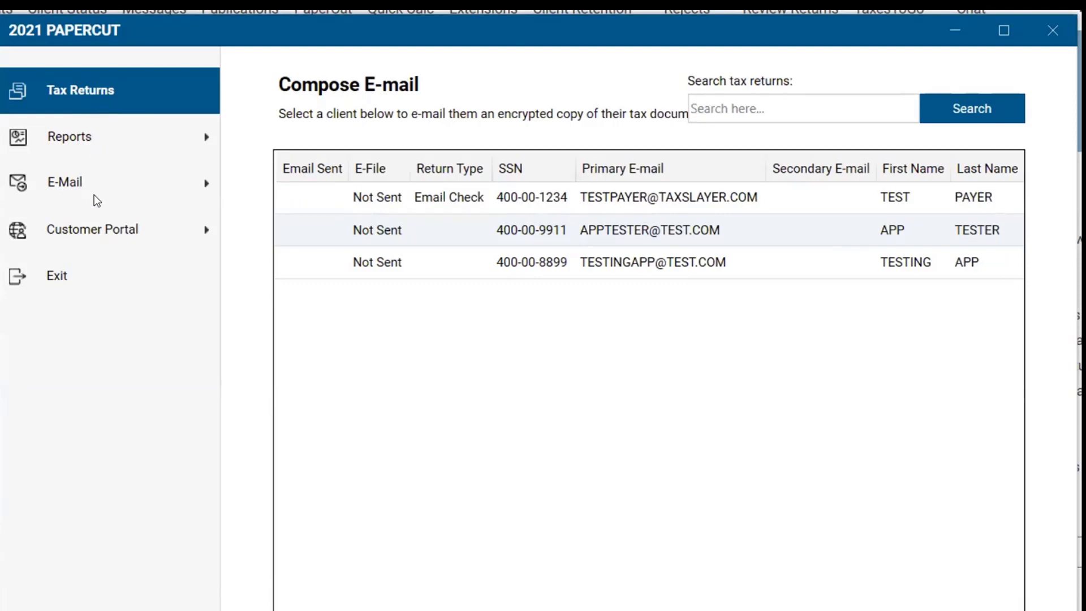
# Create a customer portal for the first current-year client and e-mail its link.
pyautogui.click(94, 232)
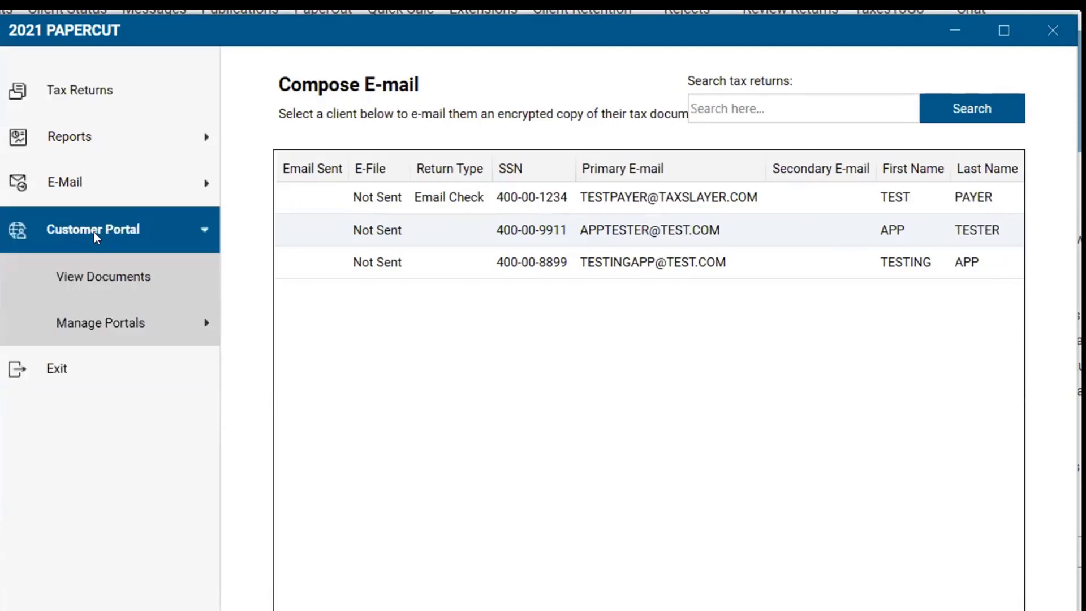
pyautogui.click(117, 326)
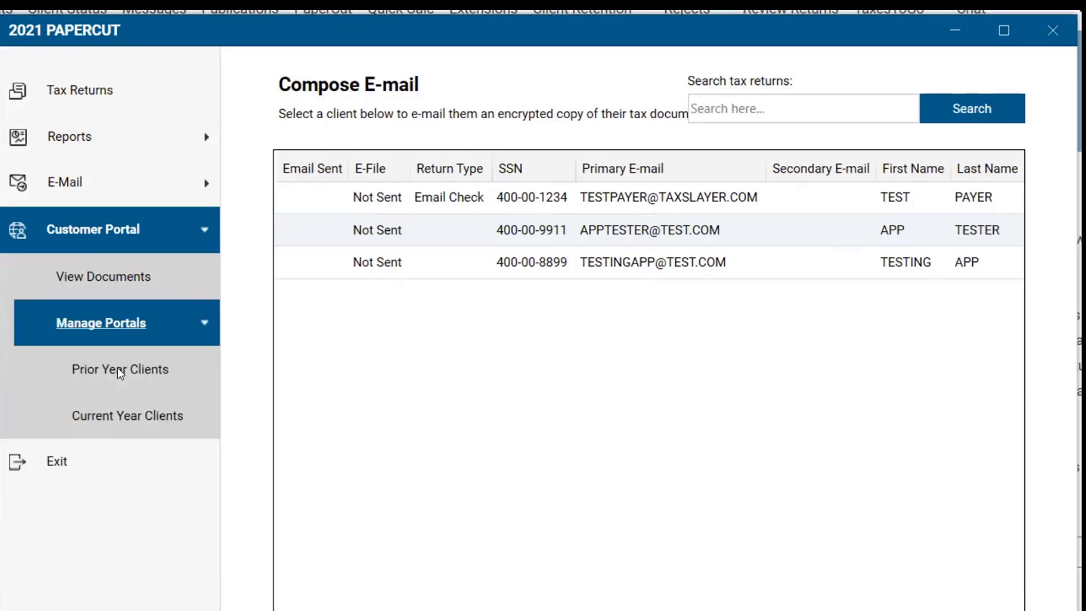
pyautogui.click(117, 416)
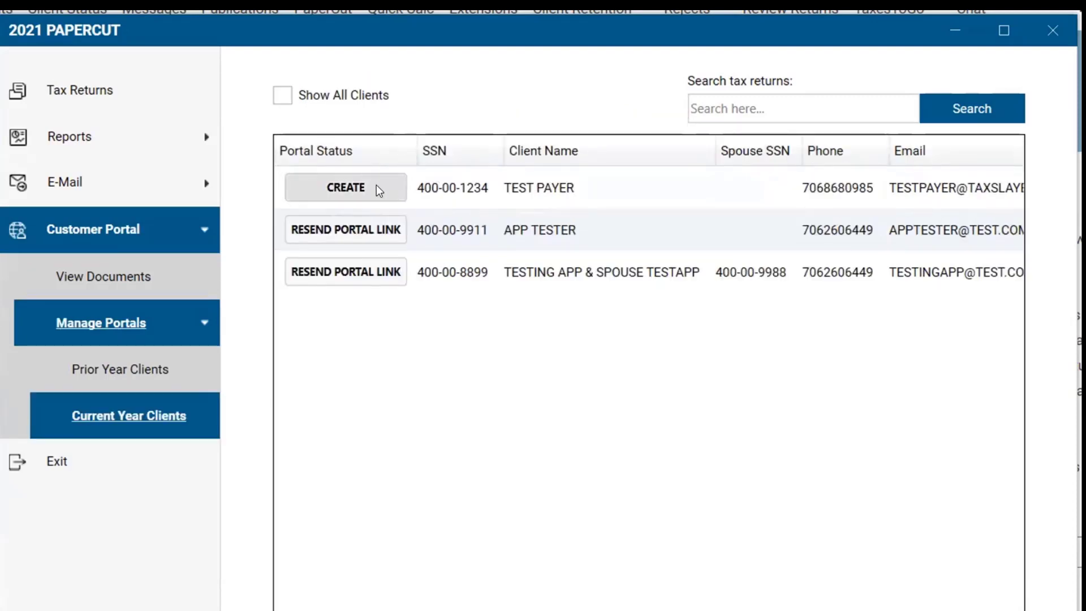
pyautogui.click(339, 189)
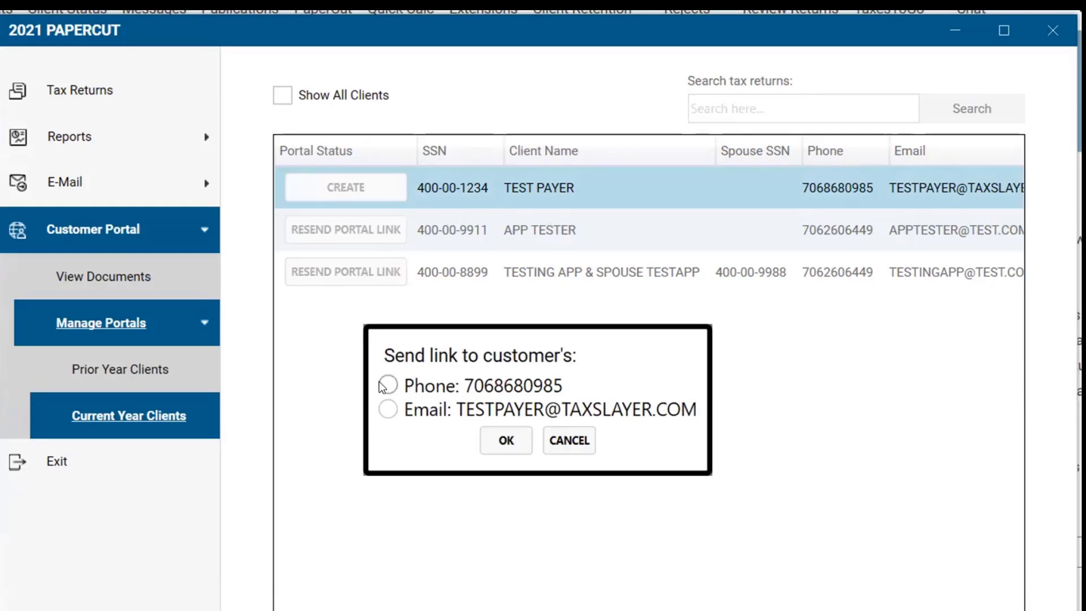
pyautogui.click(388, 409)
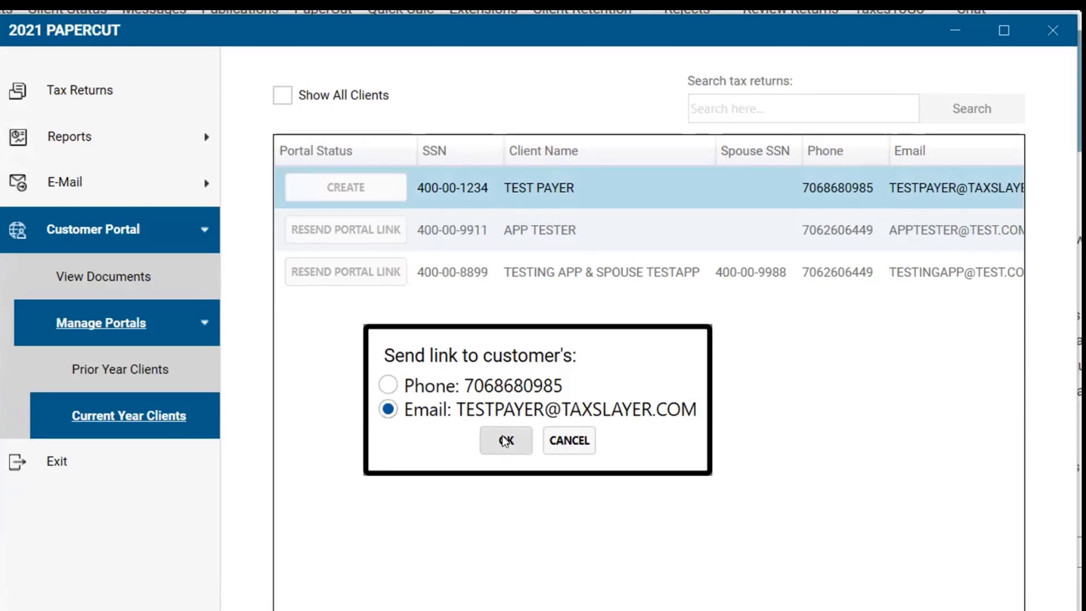
pyautogui.click(505, 444)
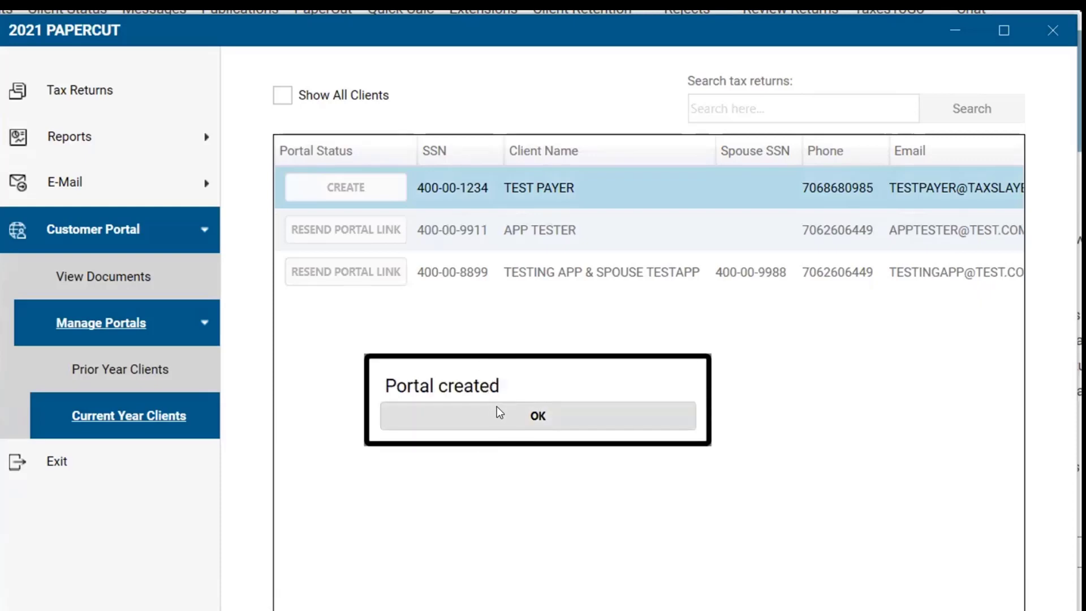
pyautogui.click(524, 417)
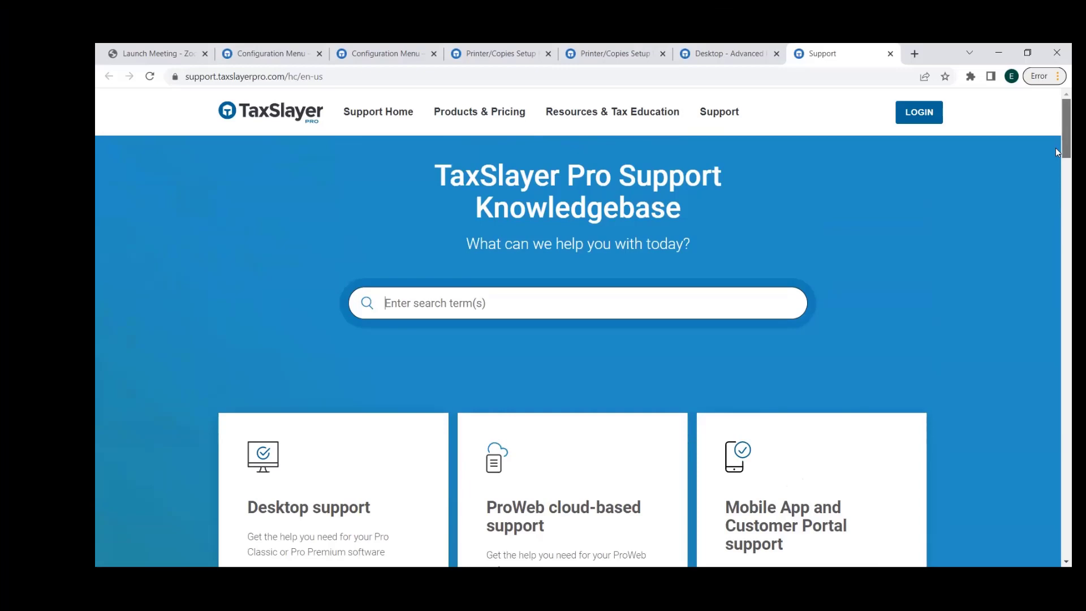
pyautogui.scroll(-4, 1055, 148)
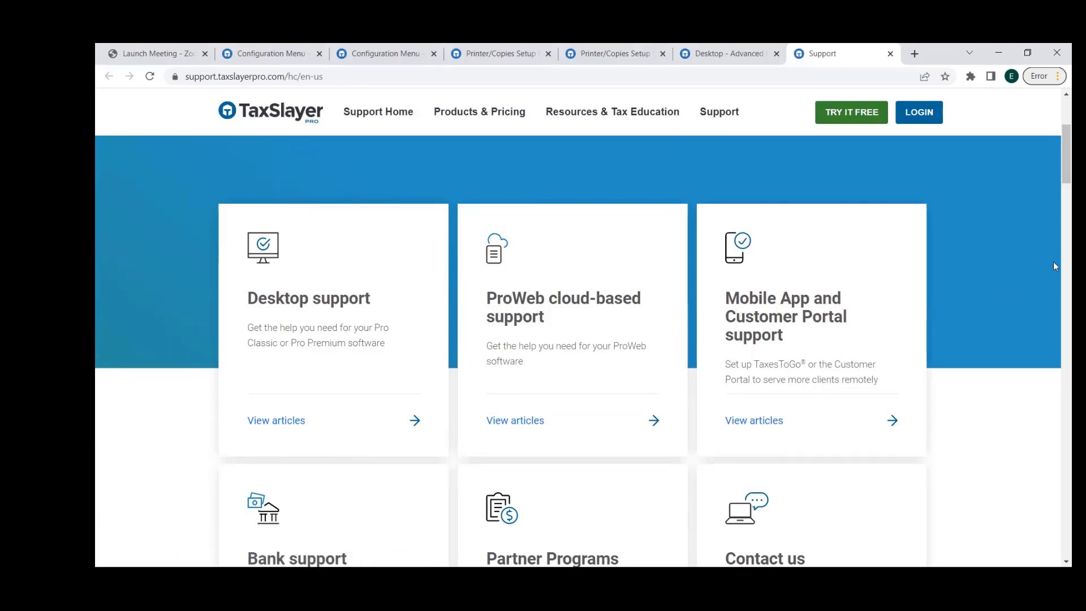
pyautogui.scroll(-4, 1055, 165)
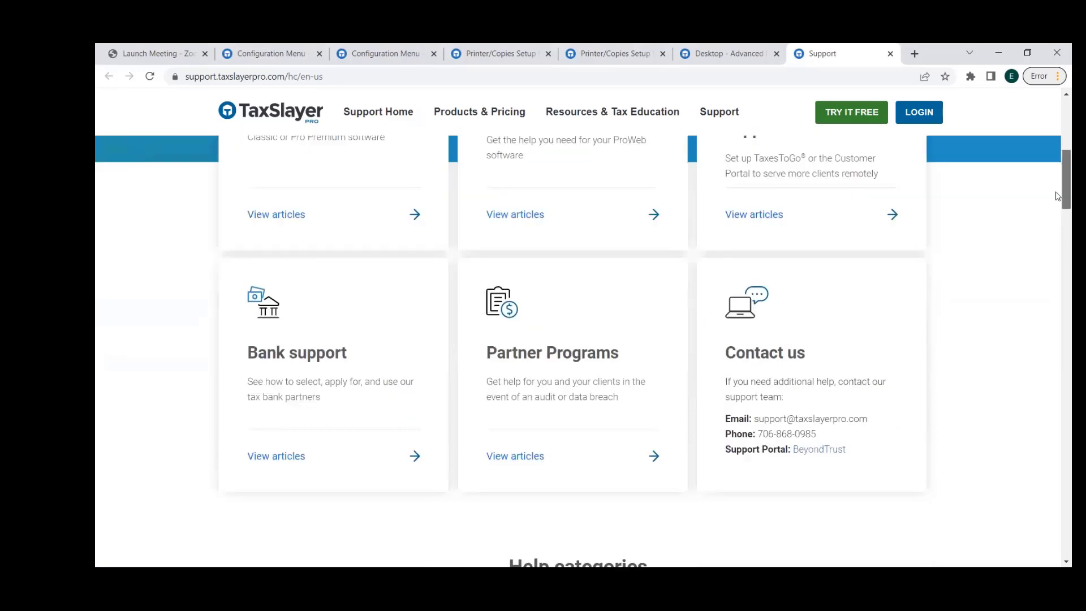
pyautogui.scroll(-1, 1055, 195)
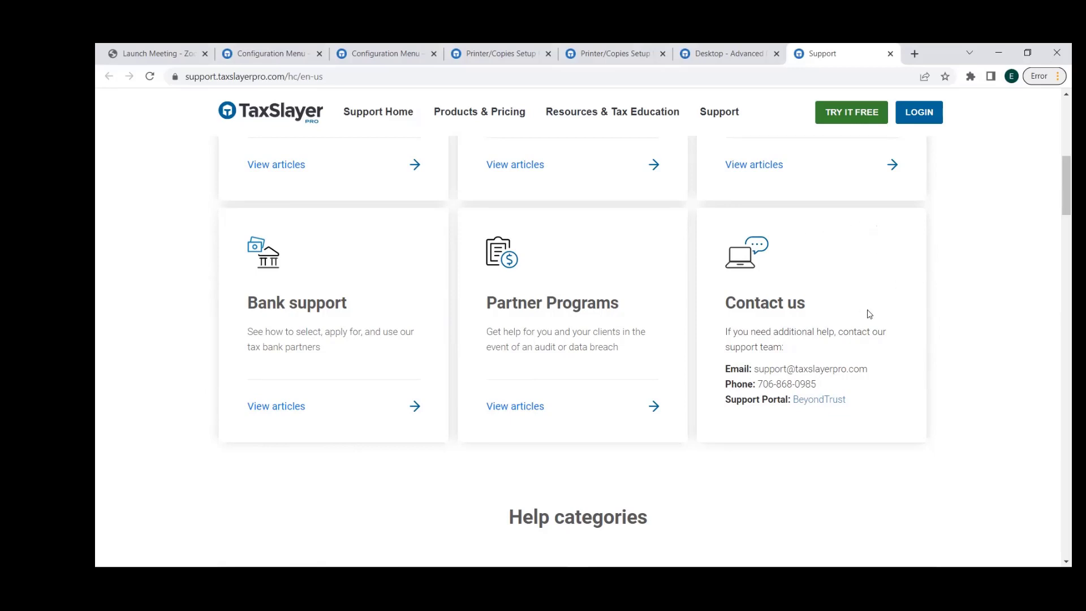
pyautogui.moveTo(1057, 202); pyautogui.dragTo(1056, 247)
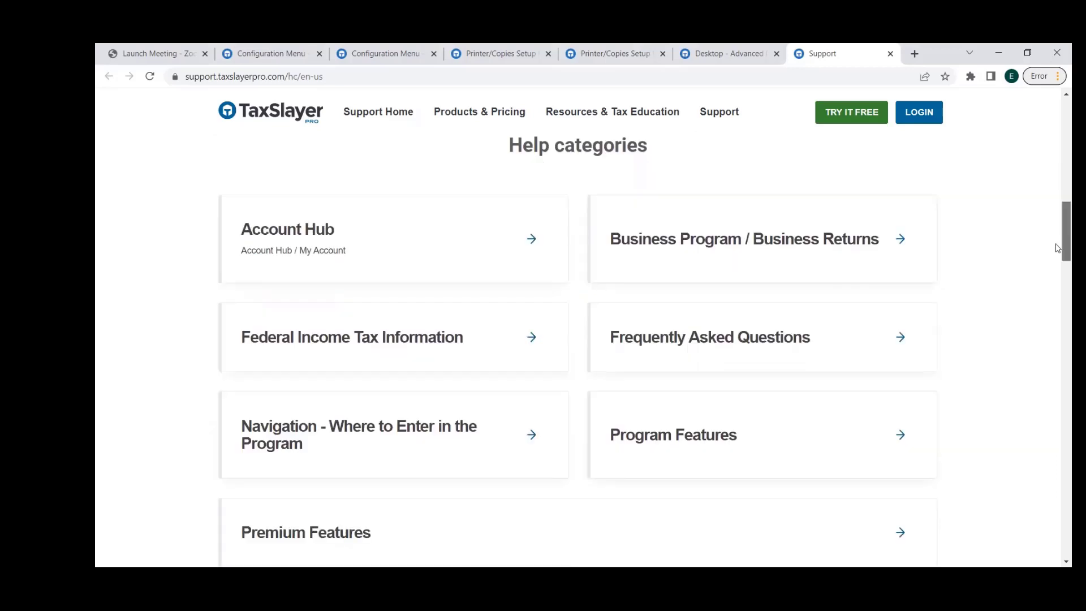
pyautogui.moveTo(1058, 247); pyautogui.dragTo(1058, 250)
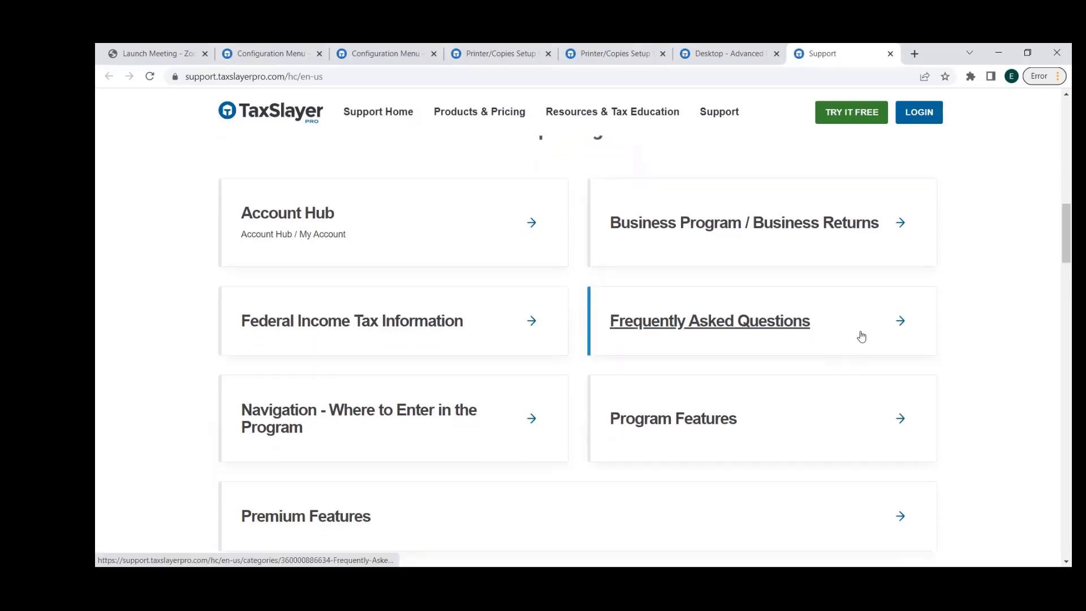